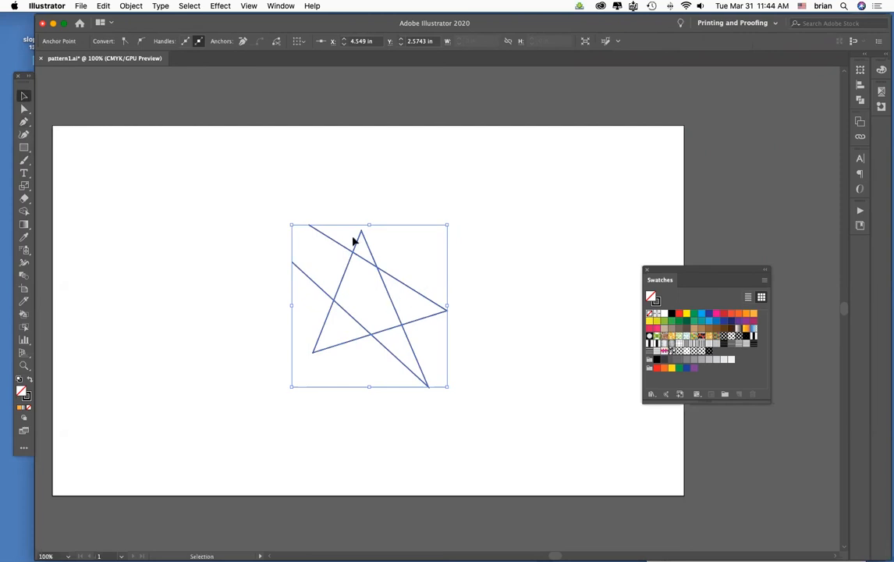
# Make a pattern swatch from the selected star artwork with the default Grid tiling and exit pattern editing
pyautogui.click(130, 7)
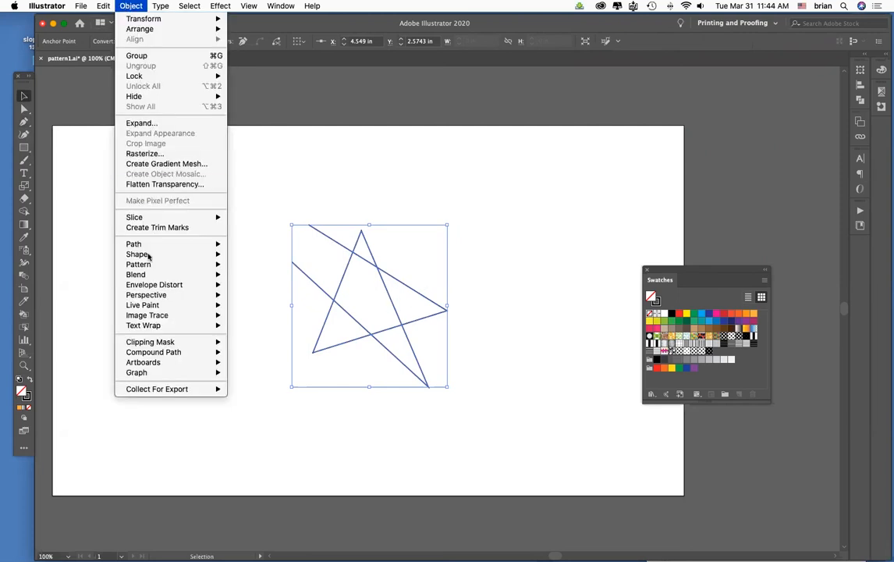
pyautogui.moveTo(171, 264)
pyautogui.click(278, 265)
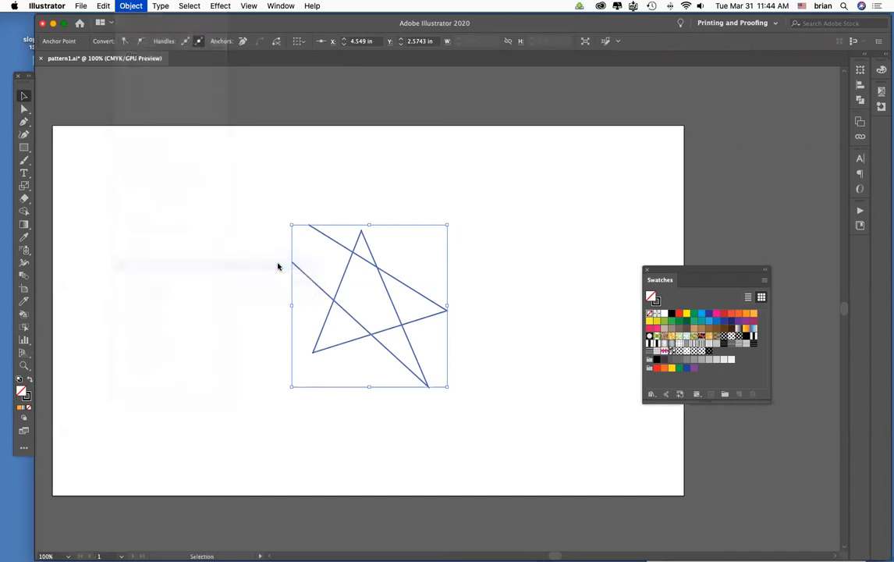
pyautogui.moveTo(405, 254); pyautogui.dragTo(297, 148)
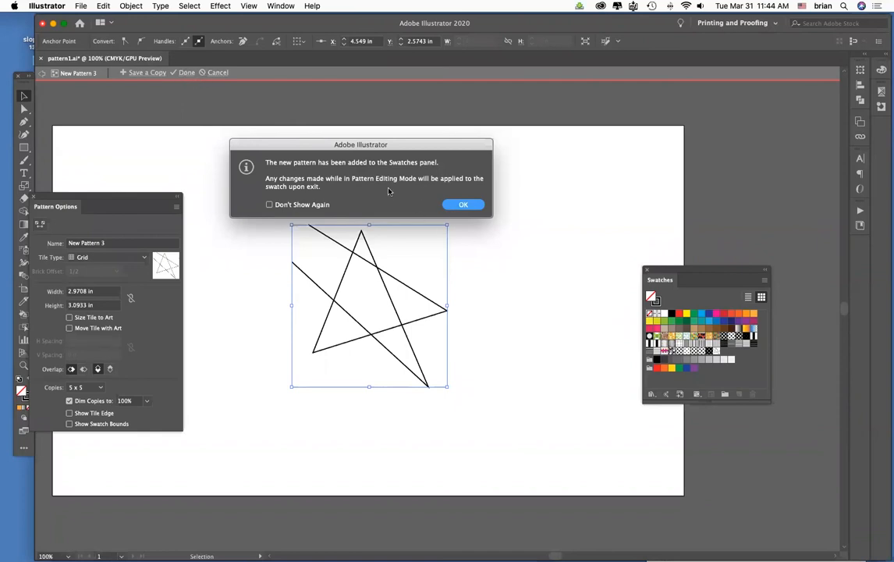
pyautogui.click(457, 204)
pyautogui.click(311, 146)
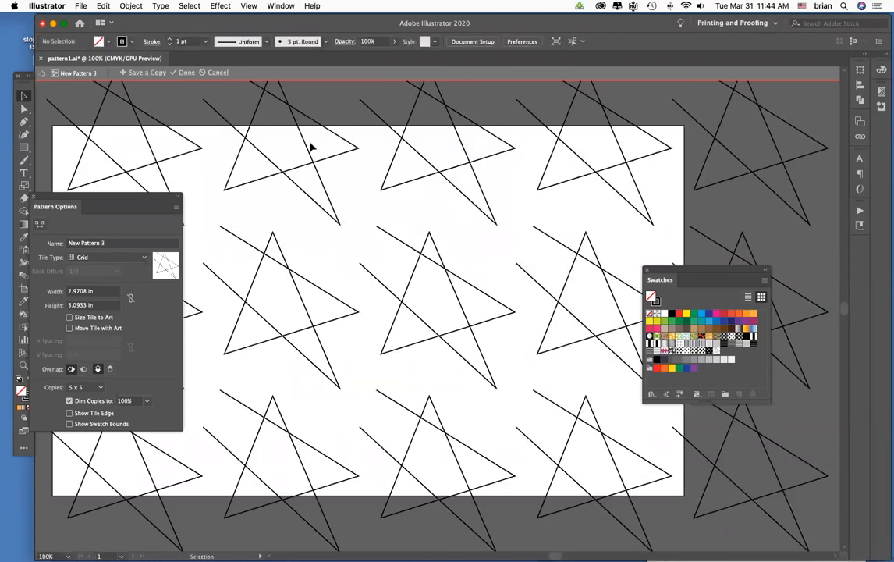
pyautogui.click(185, 73)
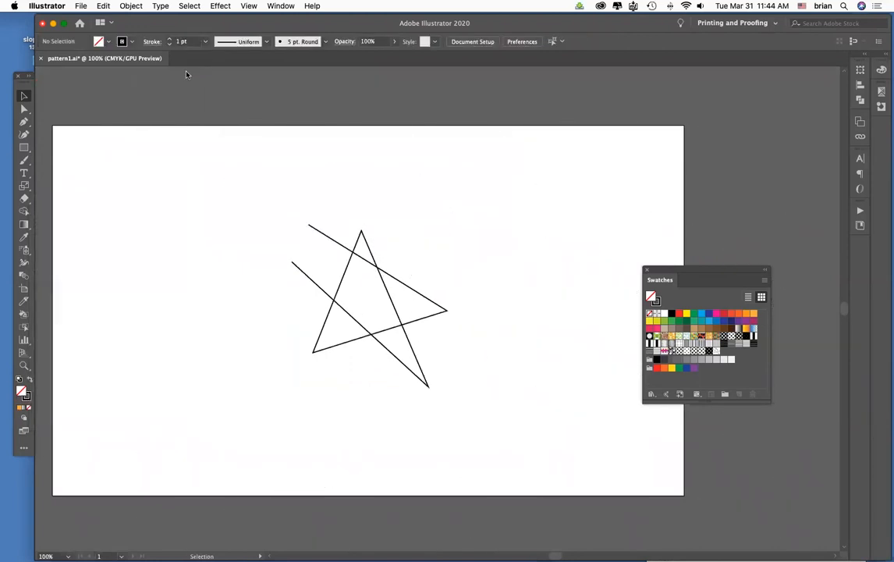
# Delete the original star from the artboard and reopen the New Pattern 3 swatch for editing
pyautogui.moveTo(250, 189); pyautogui.dragTo(441, 399)
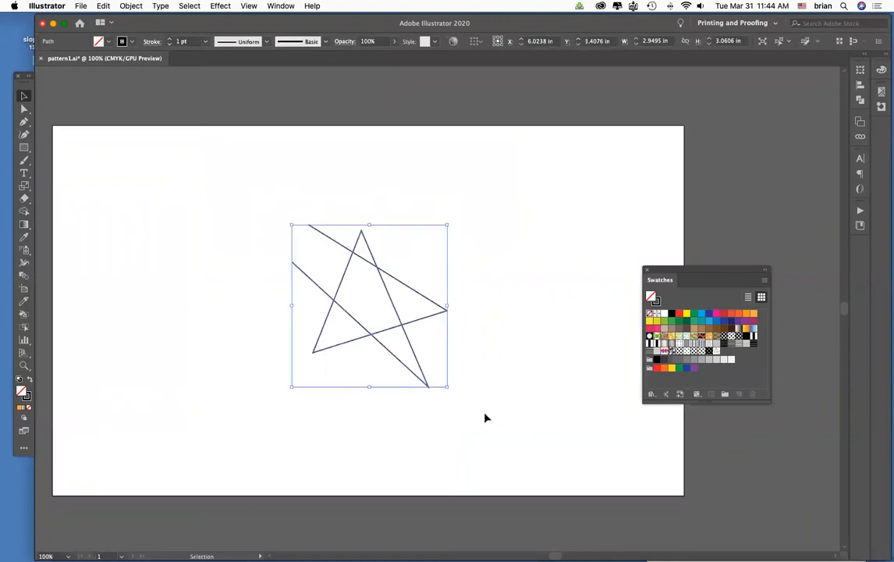
pyautogui.press('Delete')
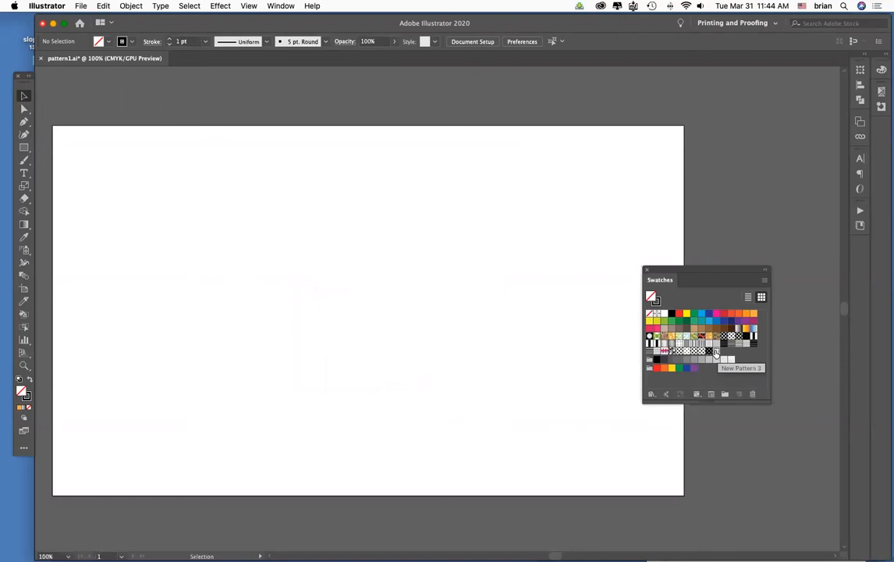
pyautogui.doubleClick(716, 353)
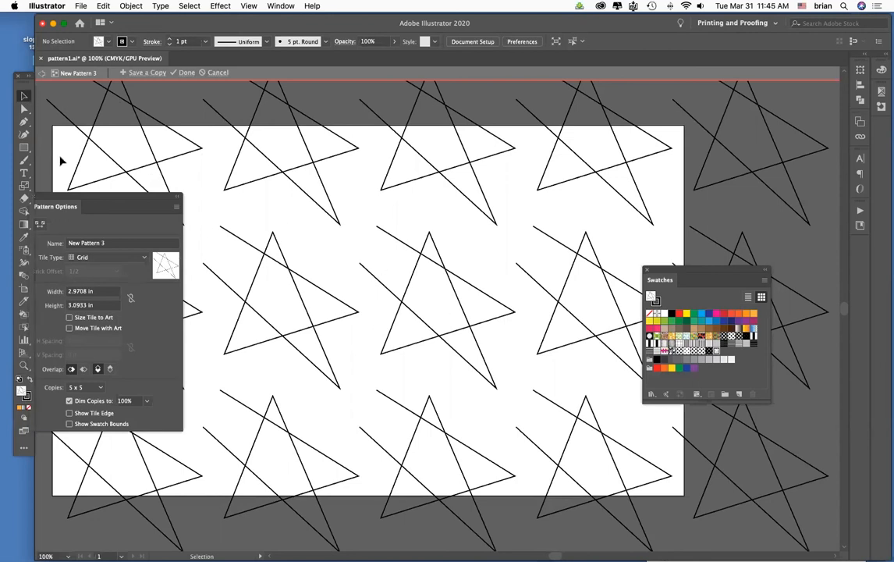
pyautogui.click(410, 281)
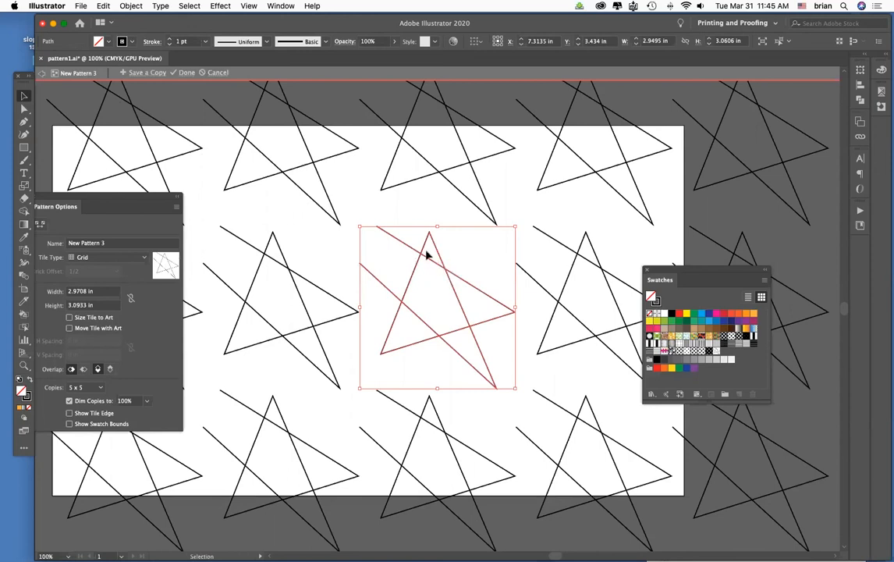
pyautogui.click(316, 262)
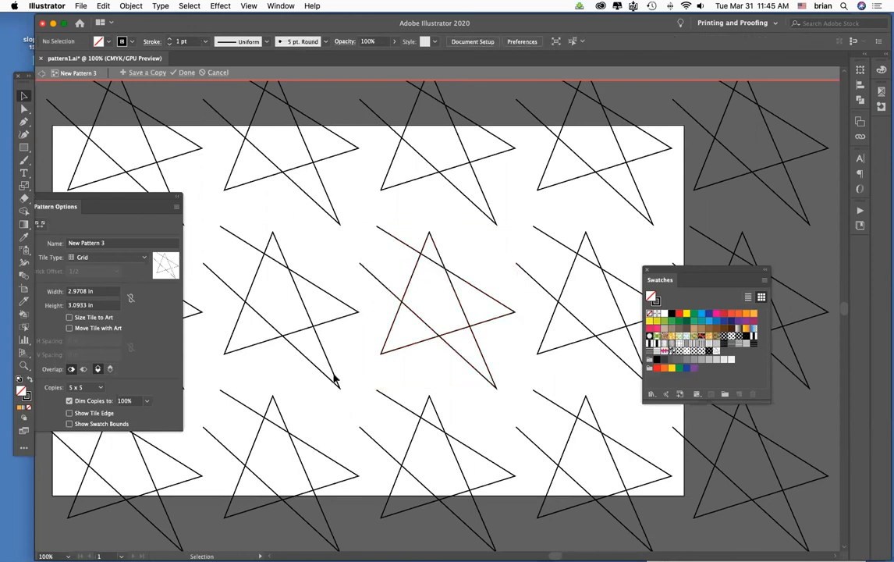
# Try dimming the pattern copies to 60% and restore them to 100%
pyautogui.click(146, 402)
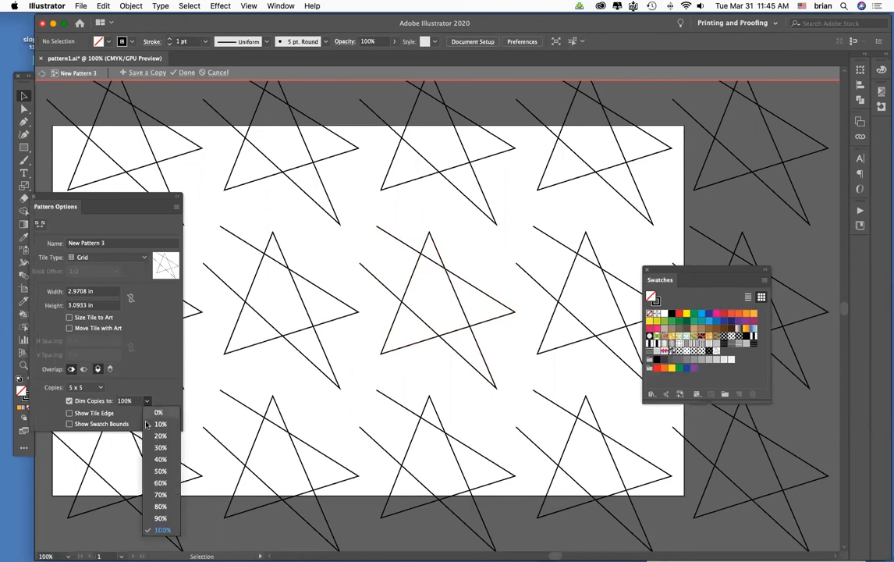
pyautogui.click(159, 483)
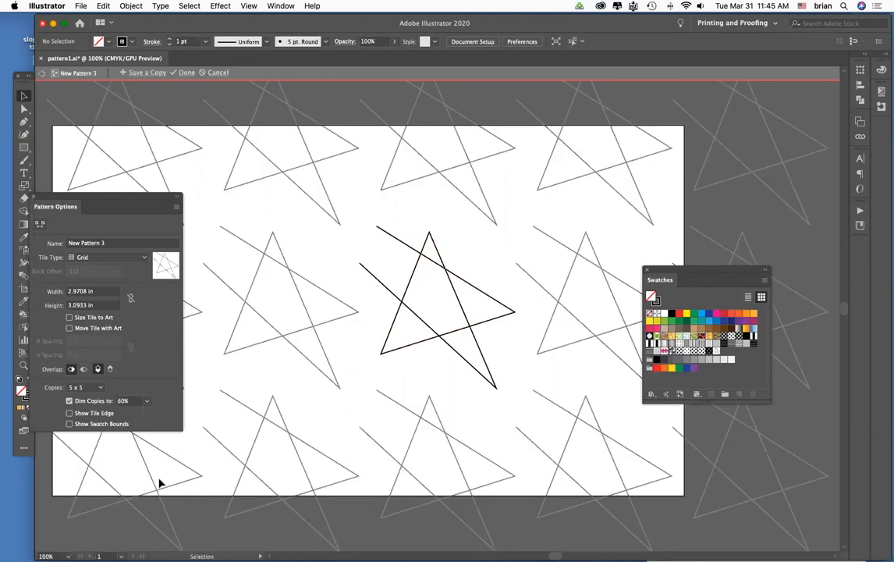
pyautogui.click(147, 402)
pyautogui.click(156, 527)
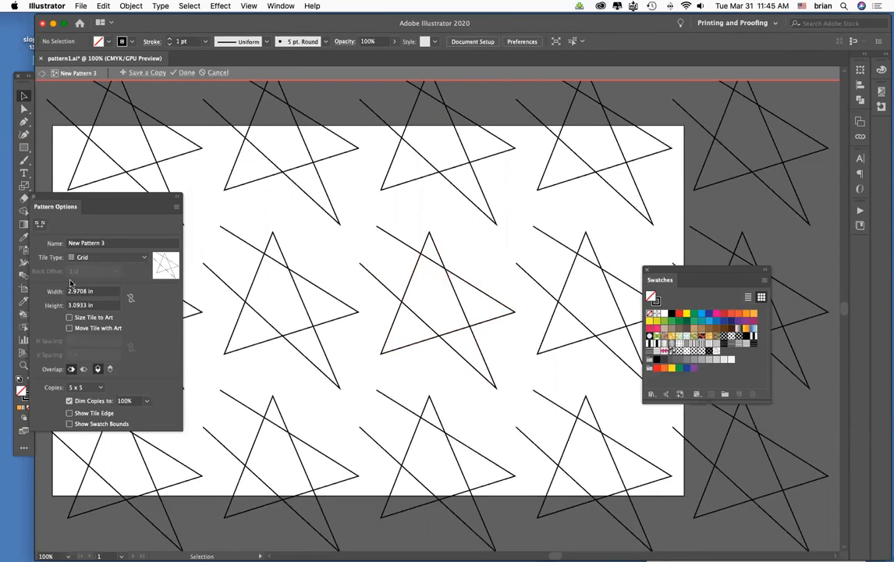
# Set the pattern tile to 2.5 in wide and 2.25 in high so the stars overlap
pyautogui.click(92, 291)
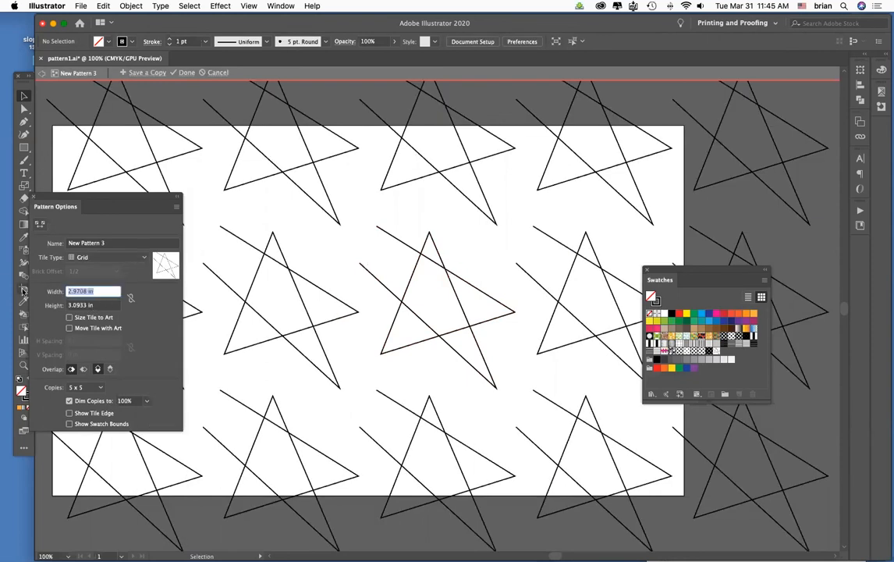
pyautogui.write('2.375')
pyautogui.press('Return')
pyautogui.write('2.5')
pyautogui.press('Return')
pyautogui.click(97, 305)
pyautogui.write('2.5')
pyautogui.press('Return')
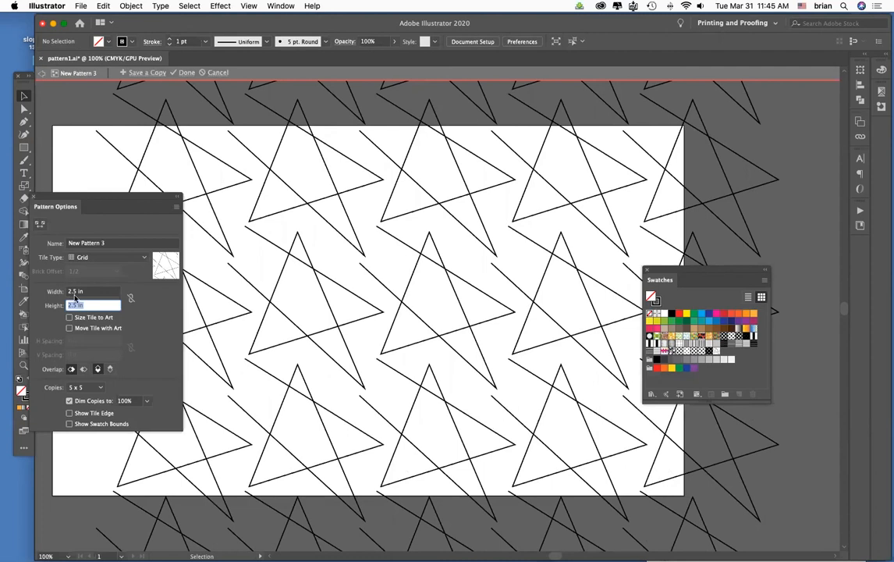
pyautogui.write('2.25')
pyautogui.press('Return')
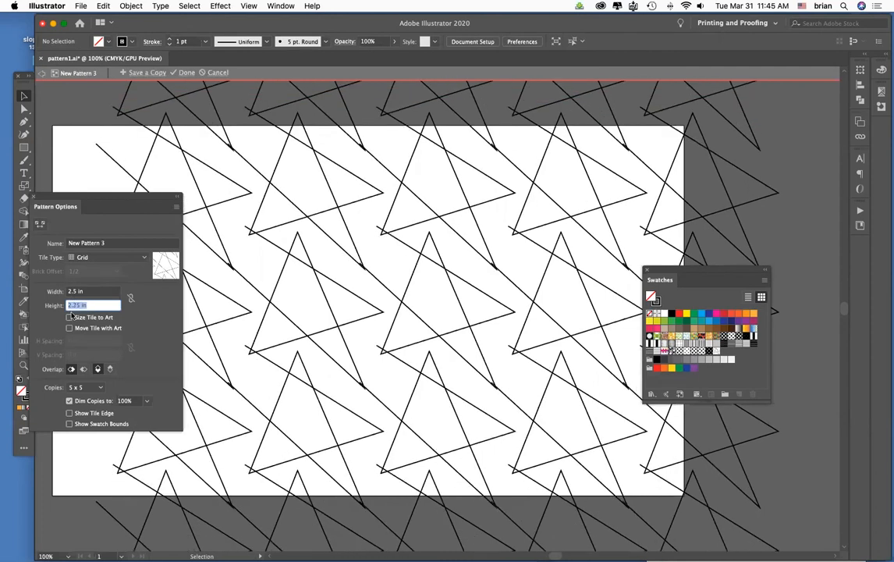
# Reduce the pattern tile's width in increments to 1 in
pyautogui.click(96, 290)
pyautogui.press('Down')
pyautogui.press('Down')
pyautogui.press('Down')
pyautogui.press('Down')
pyautogui.press('Down')
pyautogui.press('Down')
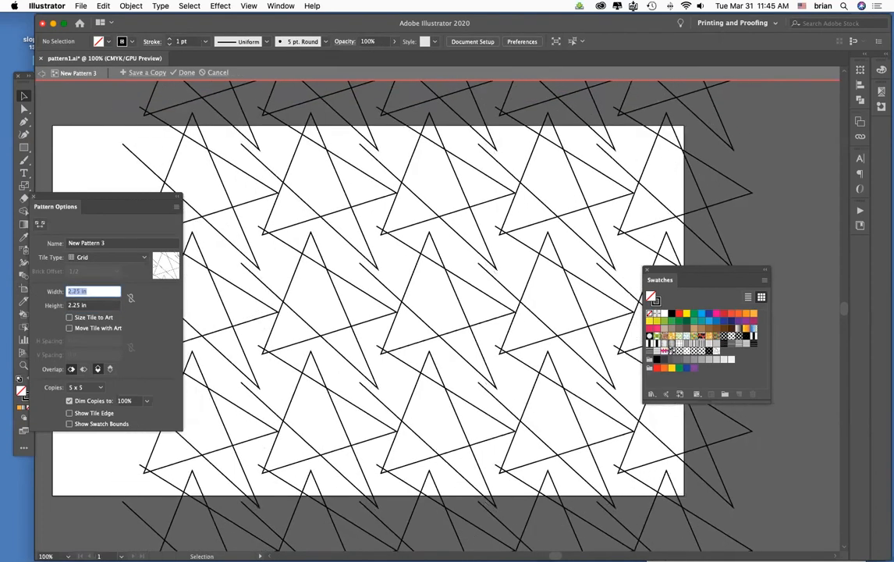
pyautogui.press('Down')
pyautogui.press('Down')
pyautogui.press('Down')
pyautogui.press('Down')
pyautogui.press('Down')
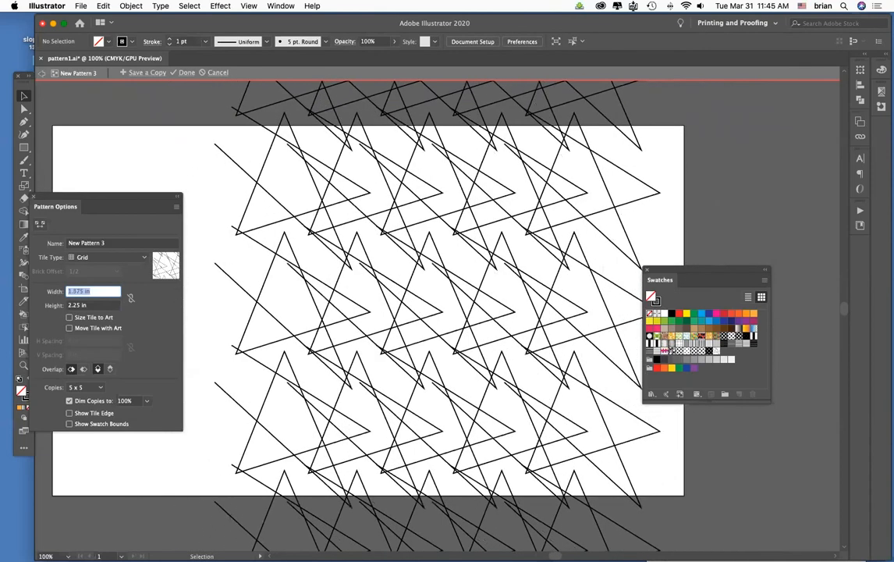
pyautogui.press('Down')
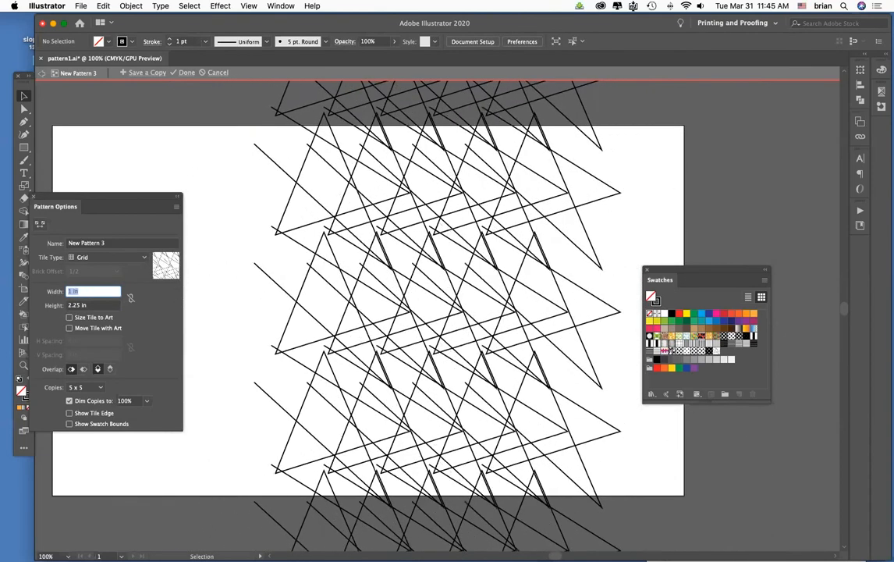
# Raise the pattern tile's width to 1.25 in and lower its height to 1.875 in
pyautogui.press('Up')
pyautogui.press('Up')
pyautogui.press('Tab')
pyautogui.press('Down')
pyautogui.press('Down')
pyautogui.press('Down')
pyautogui.press('Down')
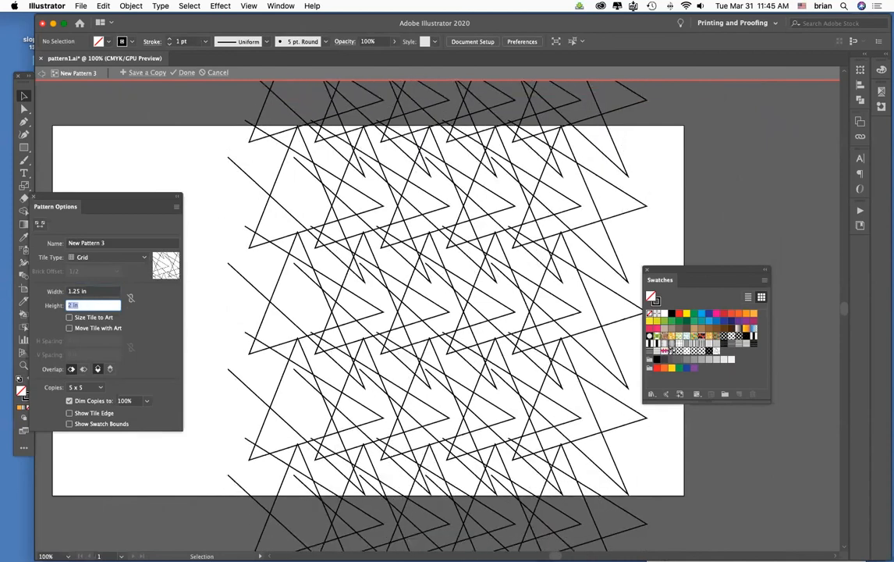
pyautogui.press('Up')
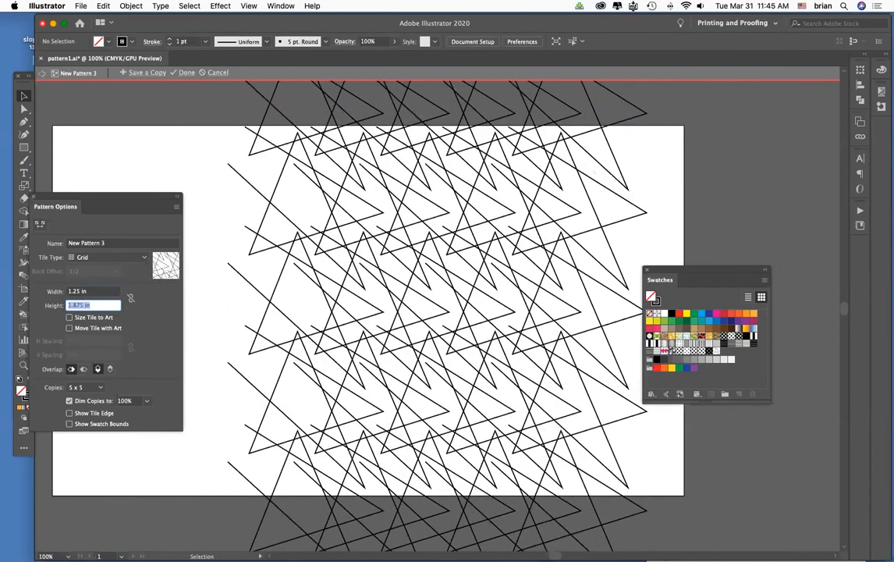
# Increase the pattern tile's height in increments to 3.25 in
pyautogui.press('Up')
pyautogui.press('Up')
pyautogui.press('Up')
pyautogui.press('Up')
pyautogui.press('Up')
pyautogui.press('Up')
pyautogui.press('Up')
pyautogui.press('Up')
pyautogui.press('Up')
pyautogui.press('Up')
pyautogui.press('Up')
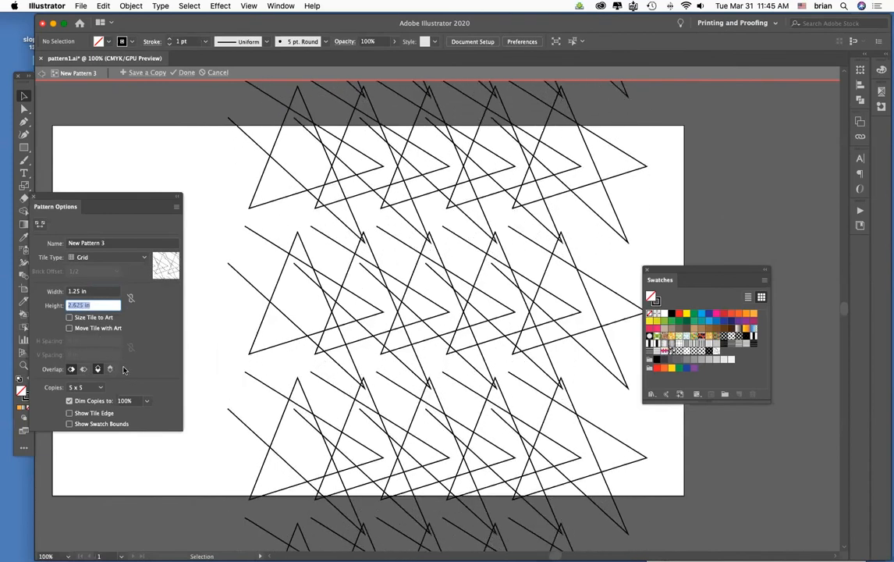
# Increase the pattern tile's width in increments to 3.125 in so the stars no longer overlap
pyautogui.hotkey('shift', 'Tab')
pyautogui.press('Up')
pyautogui.press('Up')
pyautogui.press('Up')
pyautogui.press('Up')
pyautogui.press('Up')
pyautogui.press('Up')
pyautogui.press('Up')
pyautogui.press('Up')
pyautogui.press('Up')
pyautogui.press('Up')
pyautogui.press('Up')
pyautogui.press('Up')
pyautogui.press('Up')
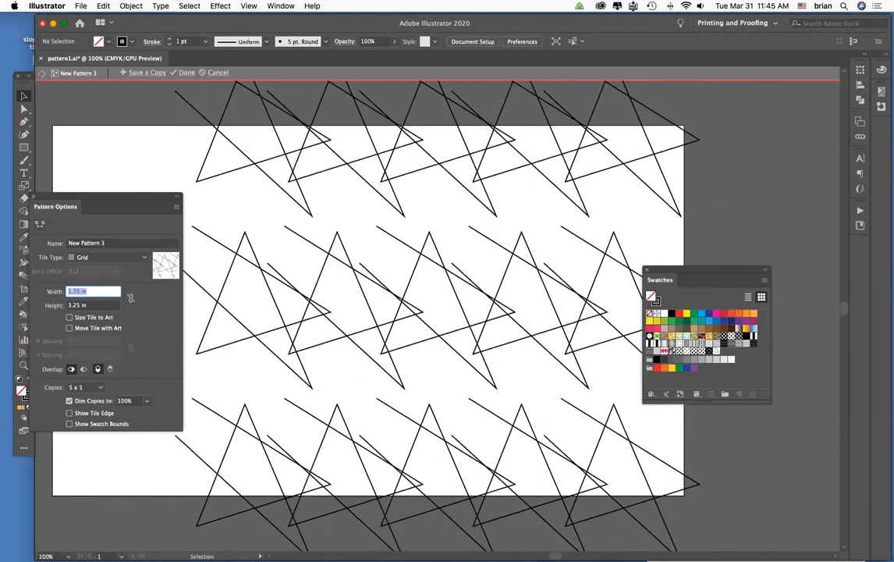
pyautogui.press('Up')
pyautogui.press('Up')
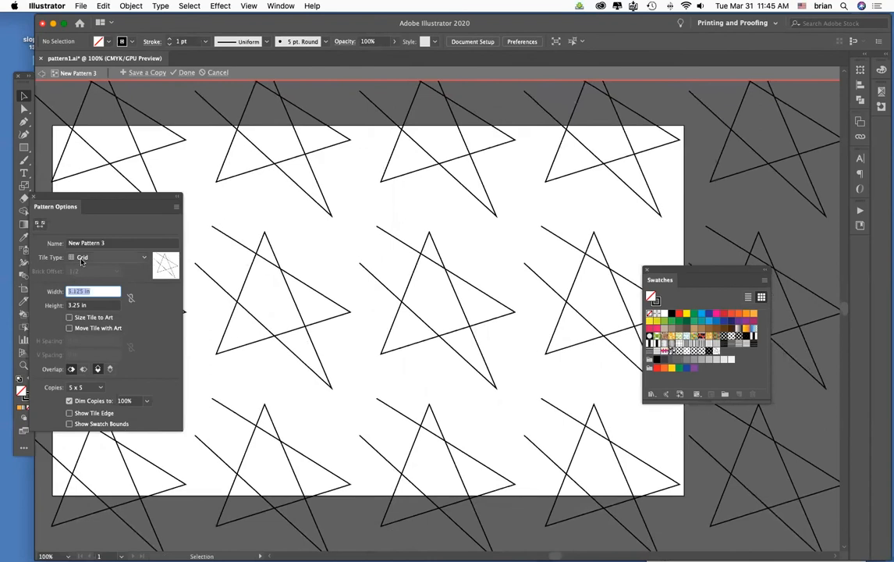
# Try the Brick by Row tile type, switch it to Brick by Column, and finish editing the pattern
pyautogui.click(97, 258)
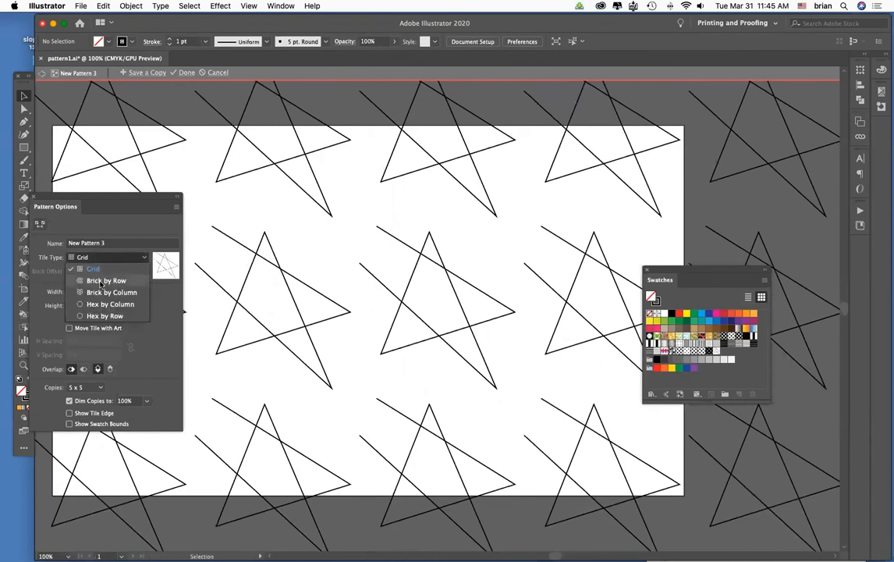
pyautogui.click(105, 280)
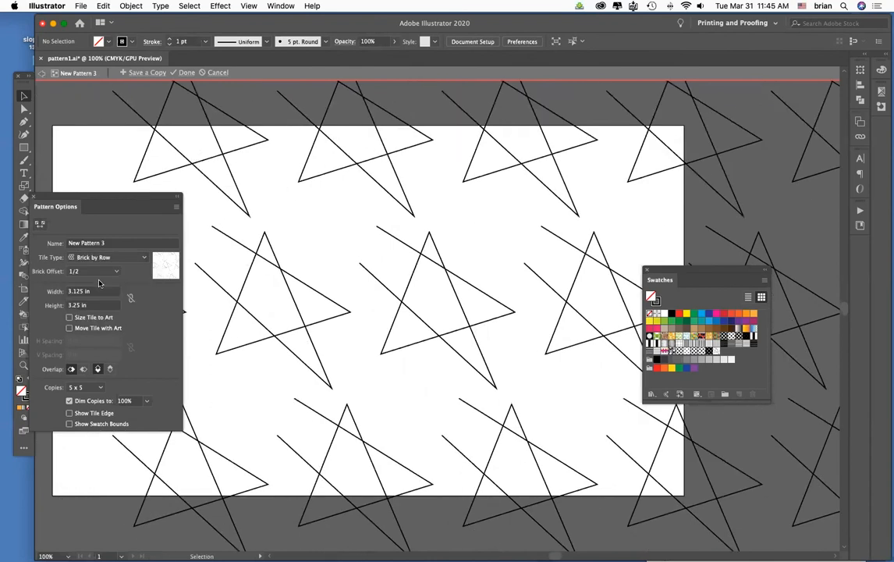
pyautogui.click(99, 257)
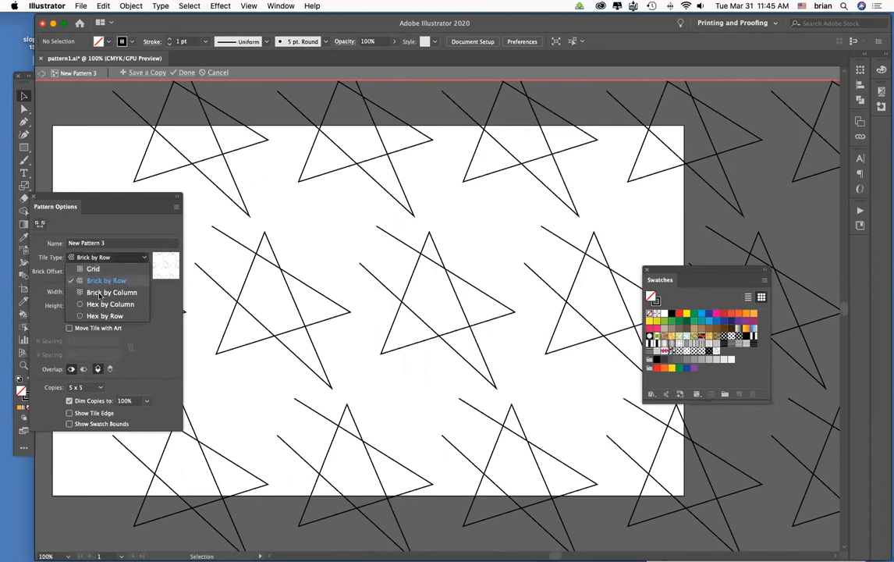
pyautogui.click(99, 293)
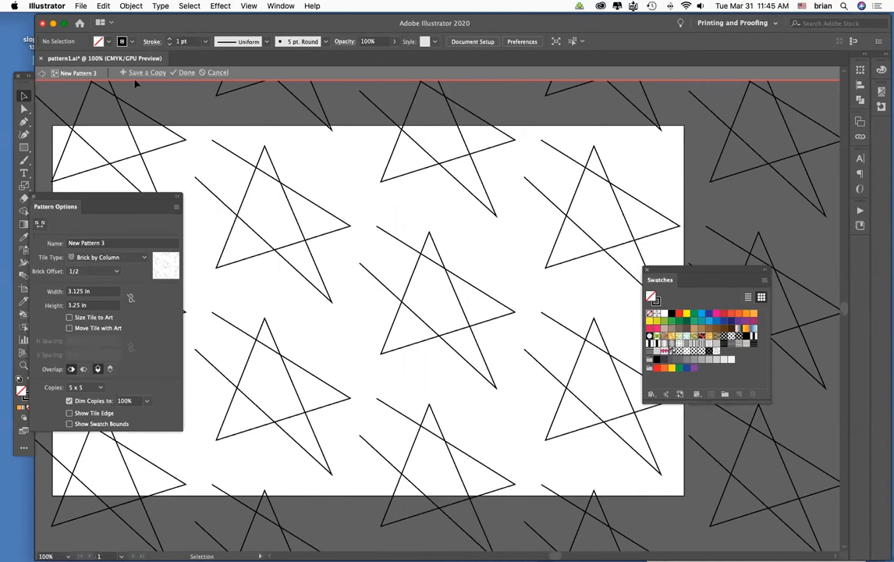
pyautogui.click(186, 73)
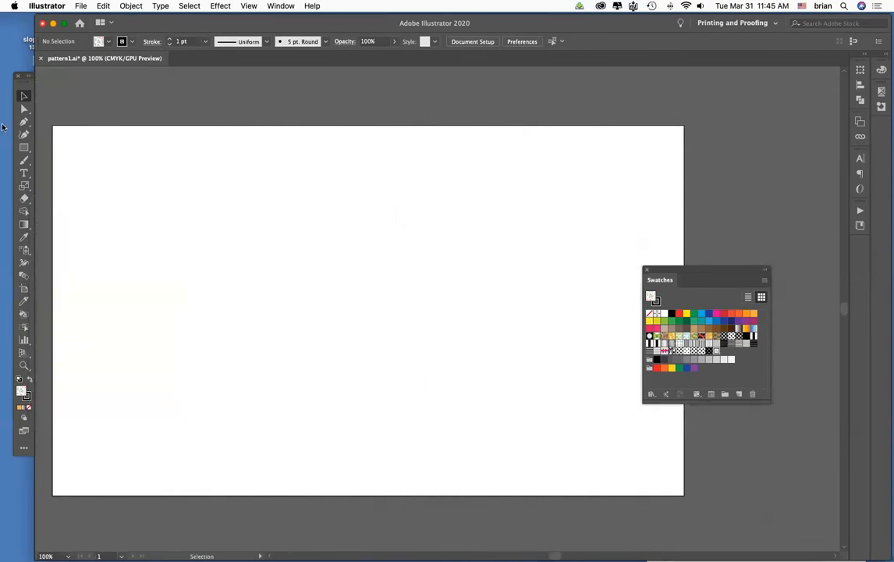
# Draw a pattern-filled rectangle about 9.6 in wide and 6.02 in high over most of the artboard
pyautogui.click(24, 147)
pyautogui.moveTo(86, 147); pyautogui.dragTo(591, 465)
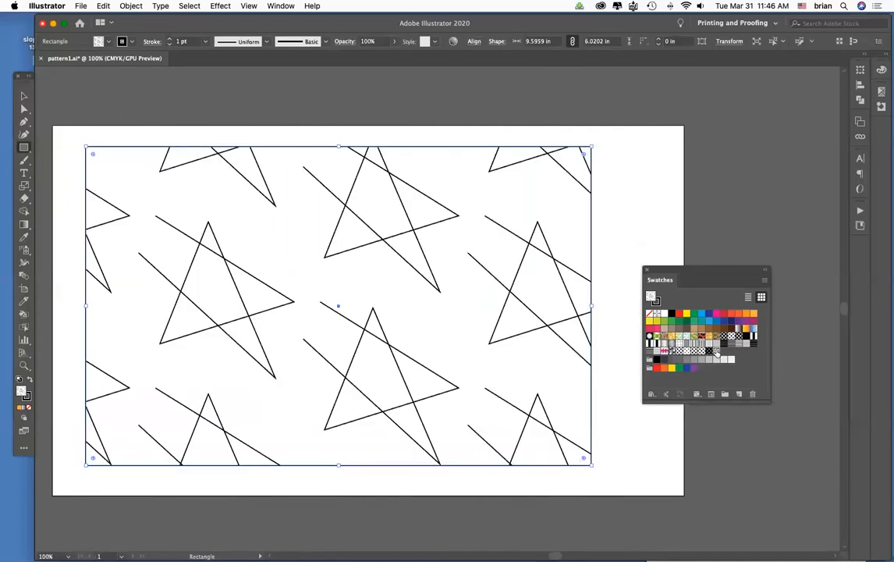
# Try solid color fills, including brown, on the rectangle and restore its New Pattern 3 fill
pyautogui.click(686, 313)
pyautogui.click(701, 329)
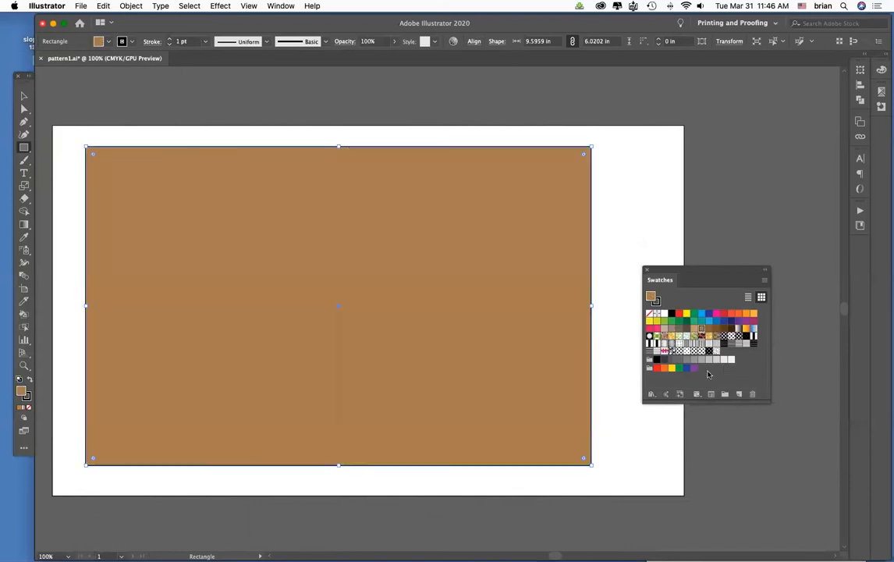
pyautogui.click(716, 351)
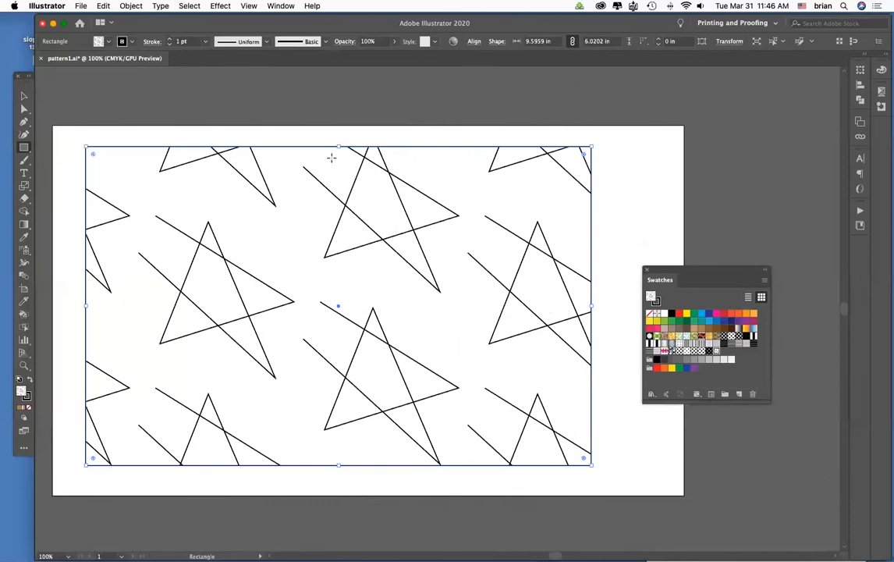
# Enlarge the rectangle to about 12.19 by 7.24 in so it extends past all edges of the artboard
pyautogui.press('v')
pyautogui.moveTo(129, 168); pyautogui.dragTo(91, 141)
pyautogui.moveTo(550, 439); pyautogui.dragTo(688, 503)
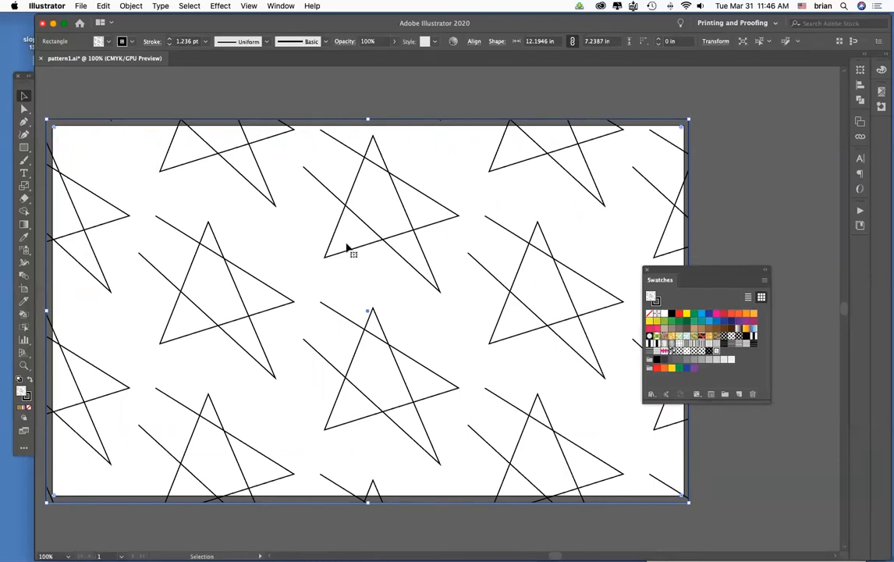
# Reposition the star pattern inside the rectangle while leaving the rectangle itself in place
pyautogui.moveTo(343, 261); pyautogui.dragTo(285, 283)
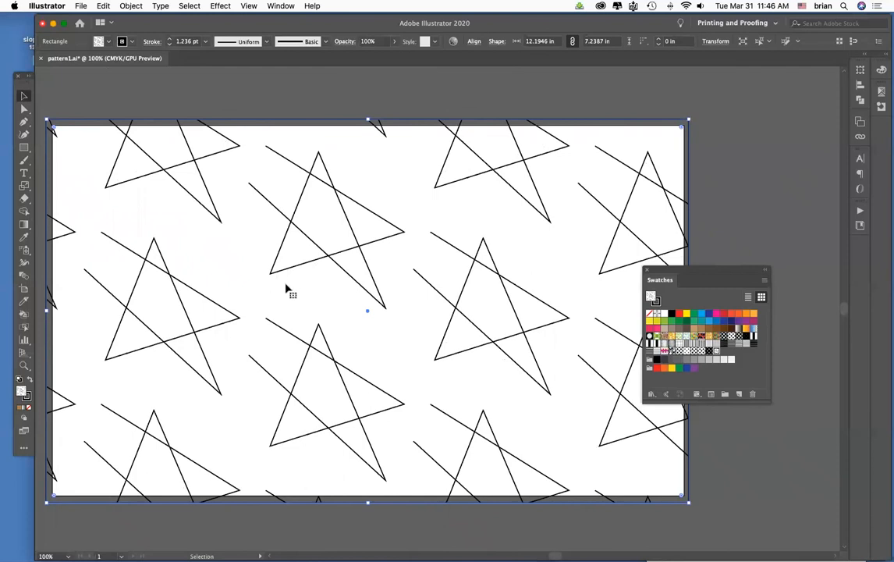
pyautogui.moveTo(303, 297); pyautogui.dragTo(337, 325)
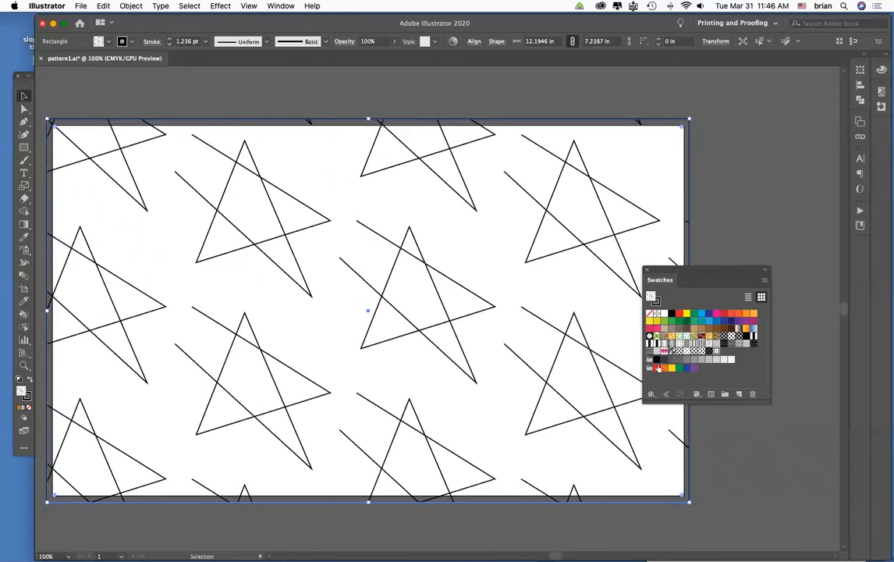
# Open the New Pattern 3 swatch for editing and shrink its star to about 0.33 by 0.35 in around its center
pyautogui.doubleClick(715, 352)
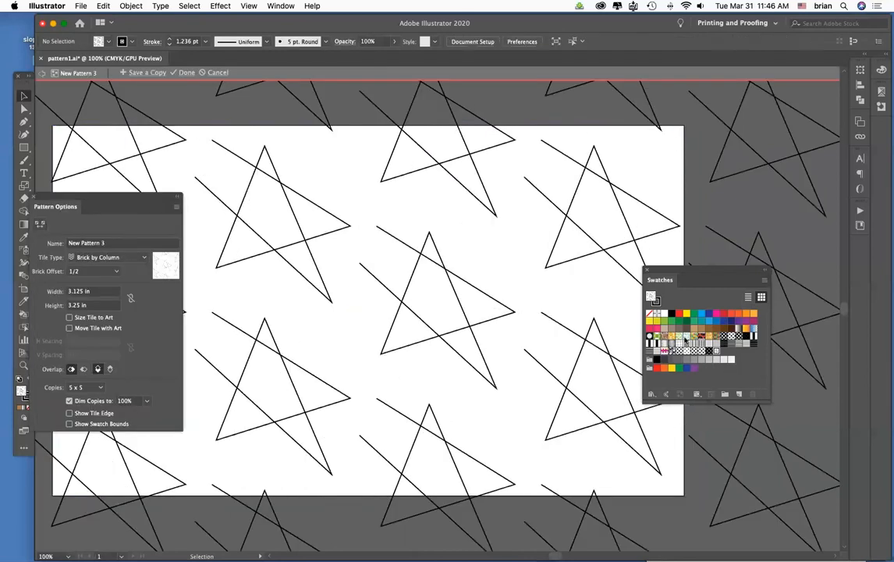
pyautogui.click(20, 96)
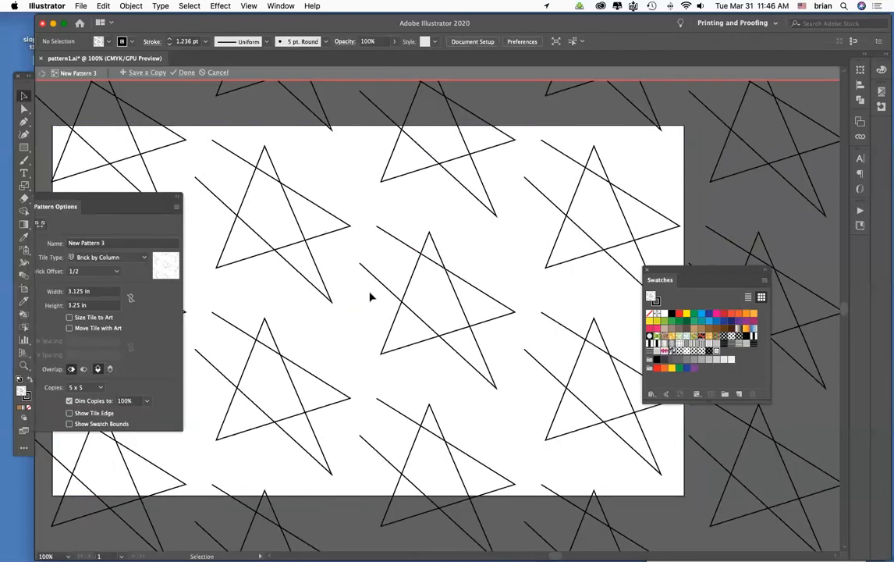
pyautogui.click(443, 275)
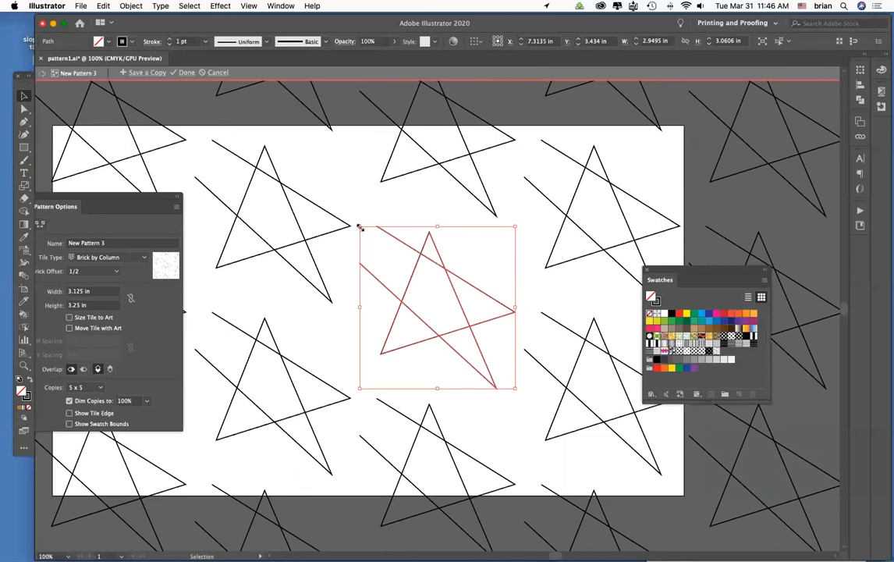
pyautogui.moveTo(360, 227); pyautogui.dragTo(421, 301)
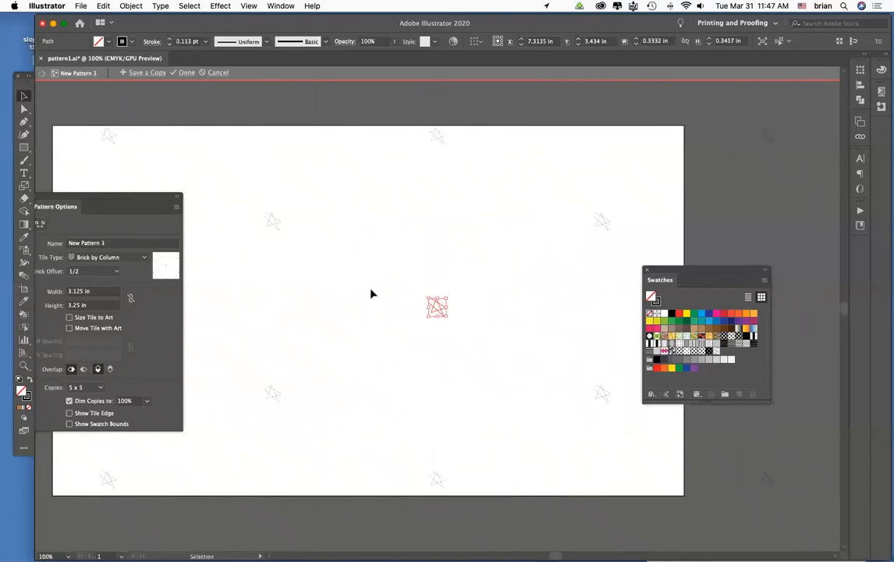
# Reduce the pattern's tile width to 0.625 in to bring the star columns closer together
pyautogui.click(81, 291)
pyautogui.write('1.875')
pyautogui.press('Return')
pyautogui.press('Down')
pyautogui.press('Down')
pyautogui.press('Down')
pyautogui.press('Down')
pyautogui.press('Down')
pyautogui.press('Down')
pyautogui.press('Down')
pyautogui.press('Down')
pyautogui.press('Down')
pyautogui.press('Down')
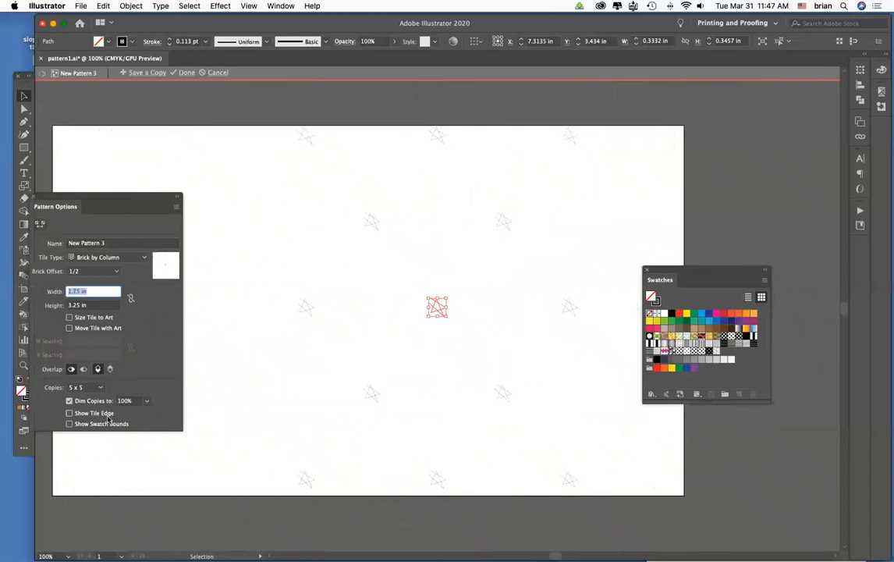
pyautogui.click(59, 299)
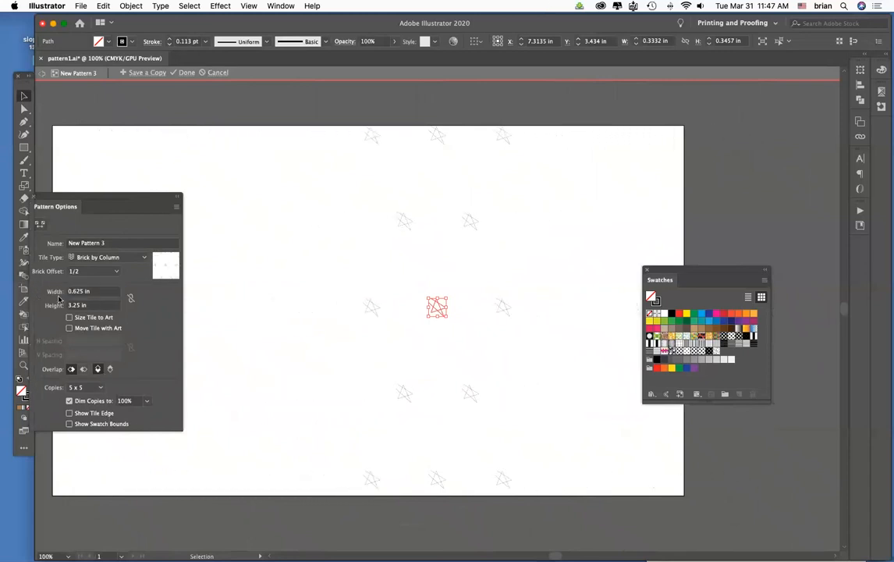
# Set the pattern's tile height to 0.625 in and its tile width to 0.5 in
pyautogui.click(99, 305)
pyautogui.press('Down')
pyautogui.press('Down')
pyautogui.press('Down')
pyautogui.press('Down')
pyautogui.press('Down')
pyautogui.press('Down')
pyautogui.press('Down')
pyautogui.press('Down')
pyautogui.press('Down')
pyautogui.press('Down')
pyautogui.press('Down')
pyautogui.press('Down')
pyautogui.press('Down')
pyautogui.press('Down')
pyautogui.press('Down')
pyautogui.press('Down')
pyautogui.press('Down')
pyautogui.press('Down')
pyautogui.press('Down')
pyautogui.press('Down')
pyautogui.press('Down')
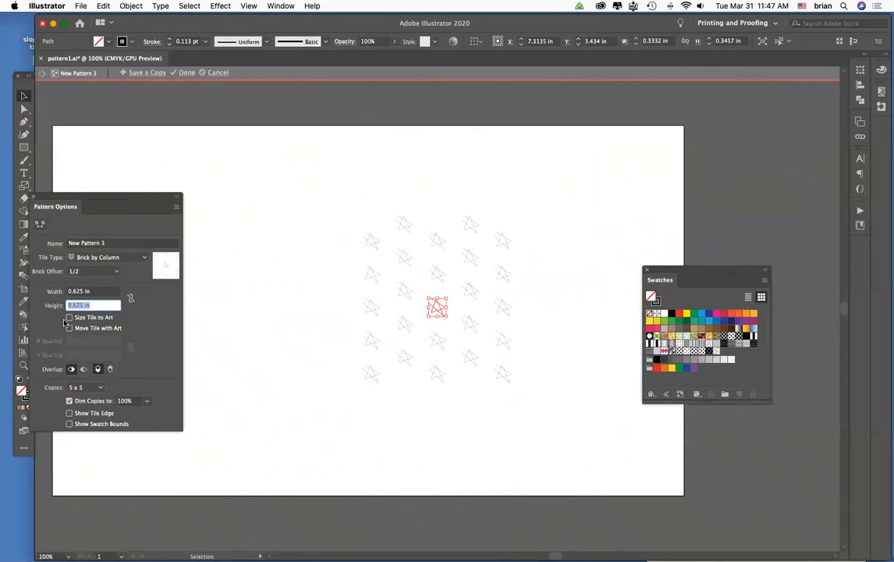
pyautogui.click(94, 291)
pyautogui.press('Down')
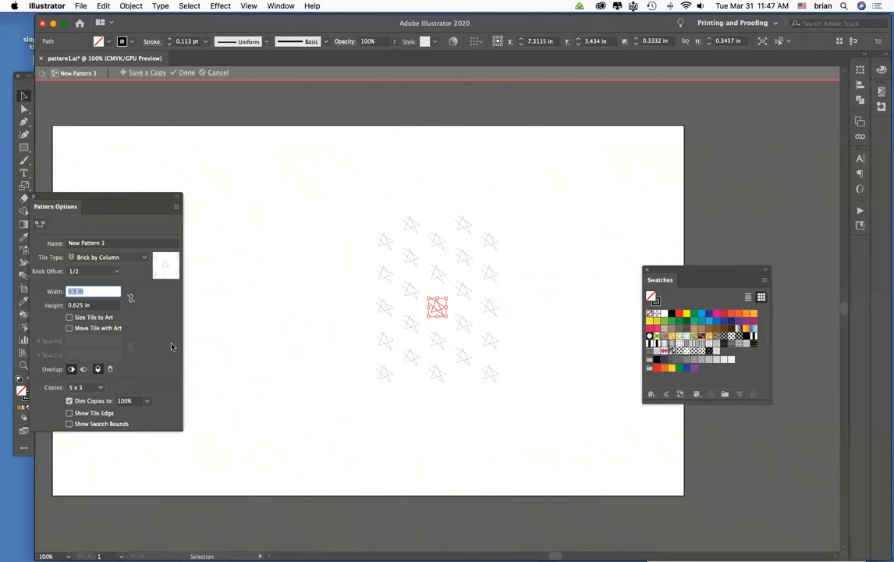
pyautogui.click(91, 389)
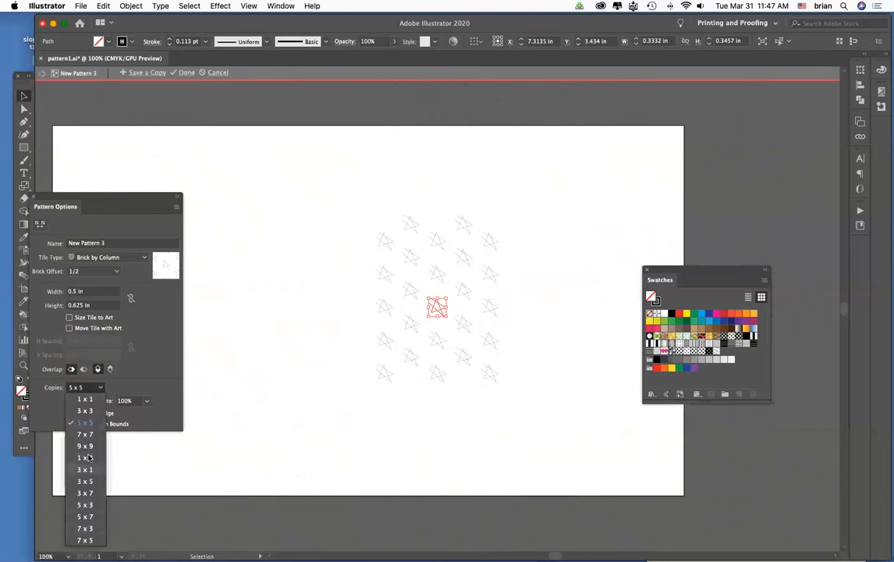
pyautogui.click(336, 319)
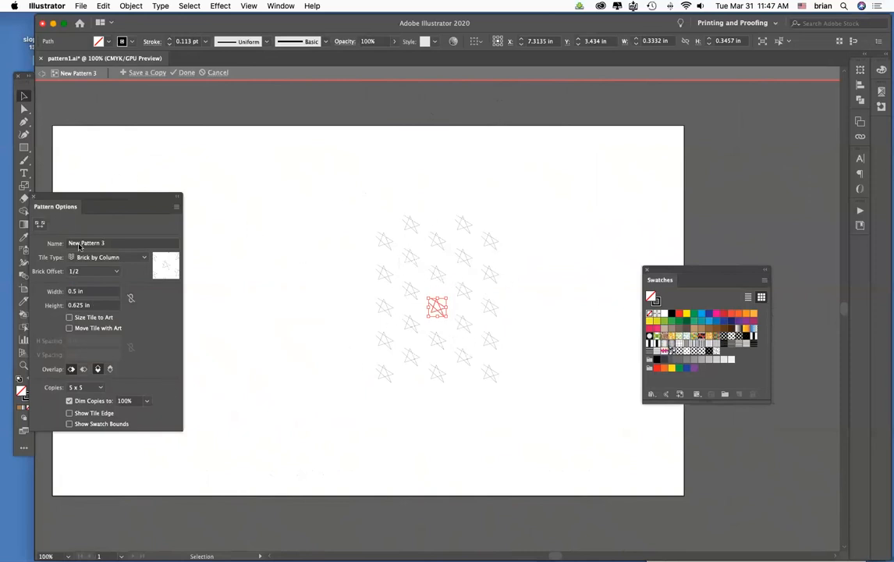
# Set the pattern star's stroke weight to 0.75 pt and finish editing the pattern
pyautogui.click(454, 328)
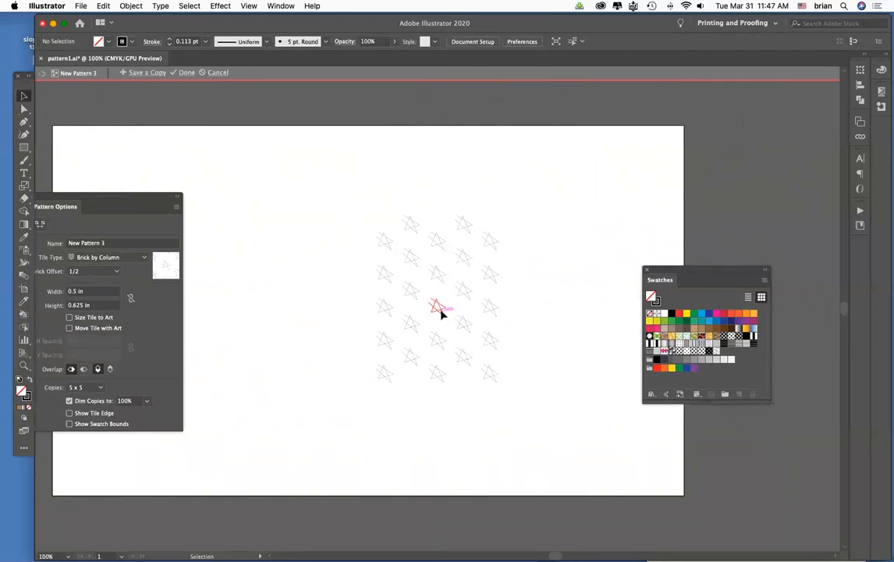
pyautogui.click(439, 310)
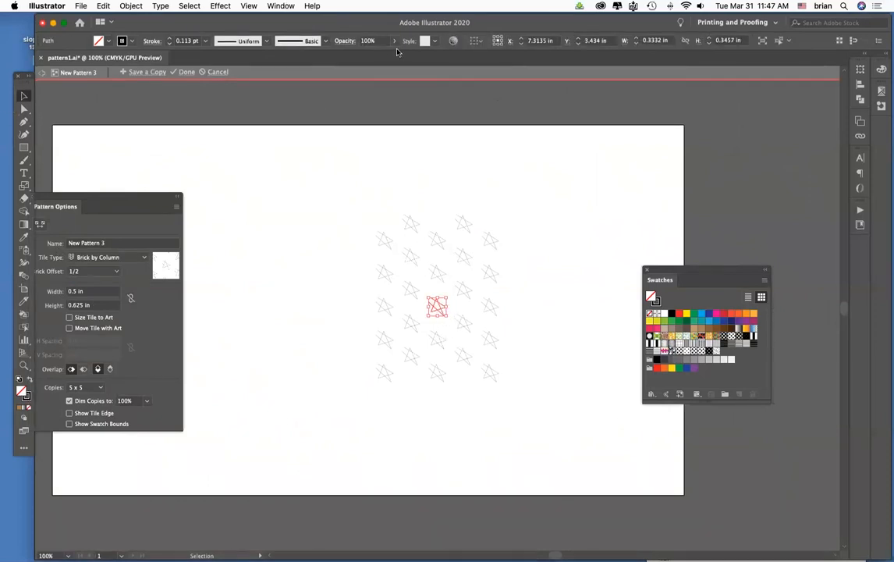
pyautogui.click(169, 37)
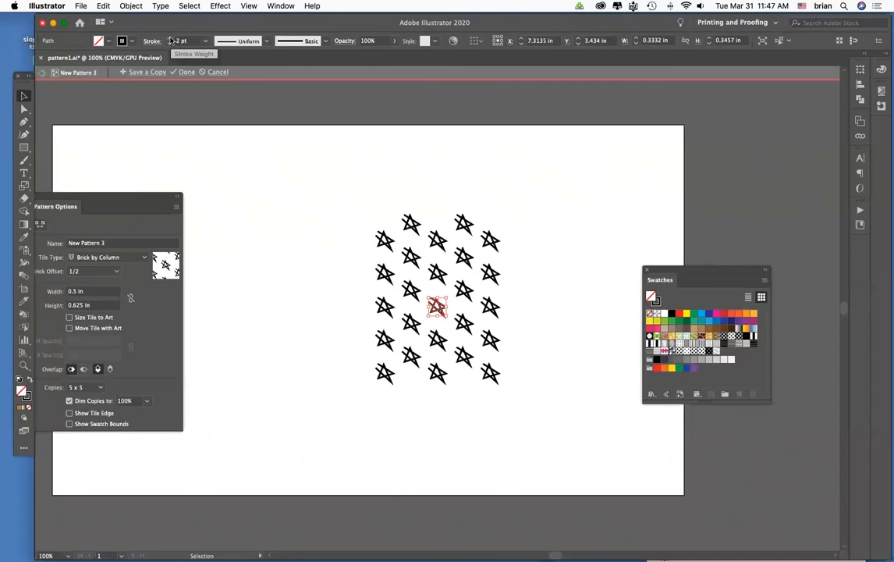
pyautogui.click(169, 44)
pyautogui.click(169, 43)
pyautogui.click(168, 43)
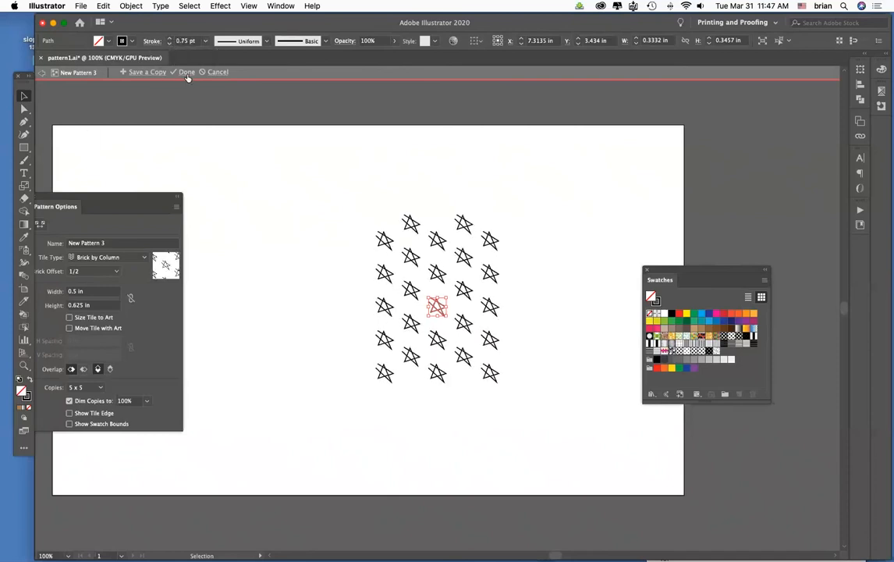
pyautogui.click(187, 71)
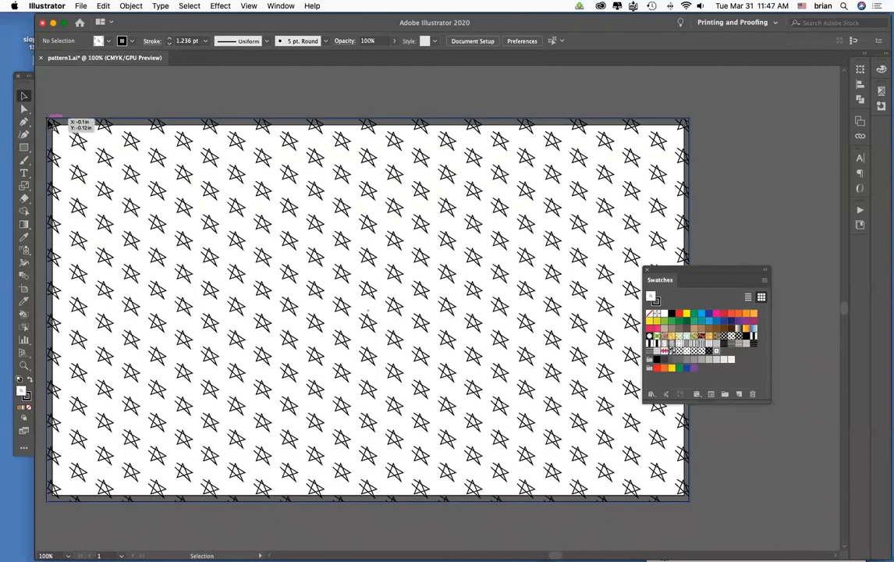
# Try shrinking the star-filled rectangle toward its lower-right corner to about 9.21 by 5.46 in, and undo it
pyautogui.doubleClick(25, 187)
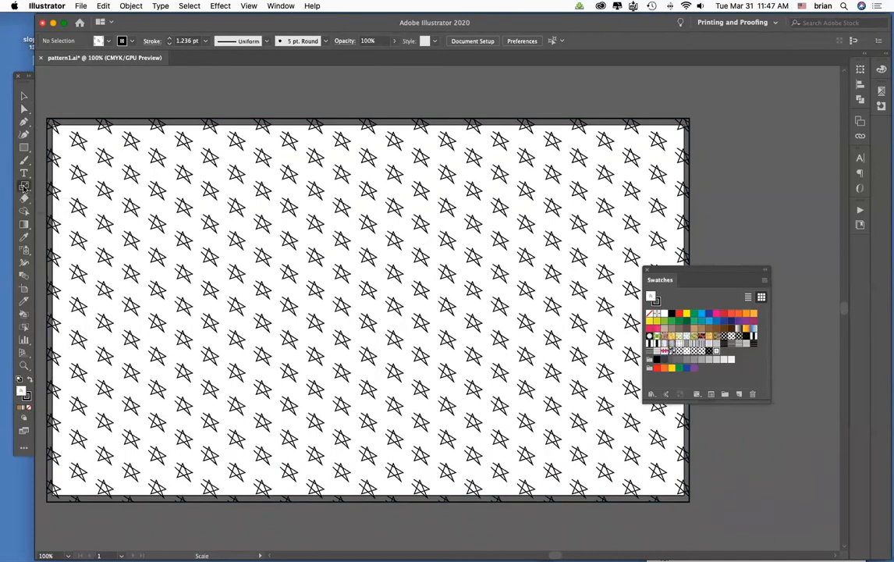
pyautogui.press('Escape')
pyautogui.click(24, 96)
pyautogui.click(58, 126)
pyautogui.moveTo(59, 127); pyautogui.dragTo(184, 217)
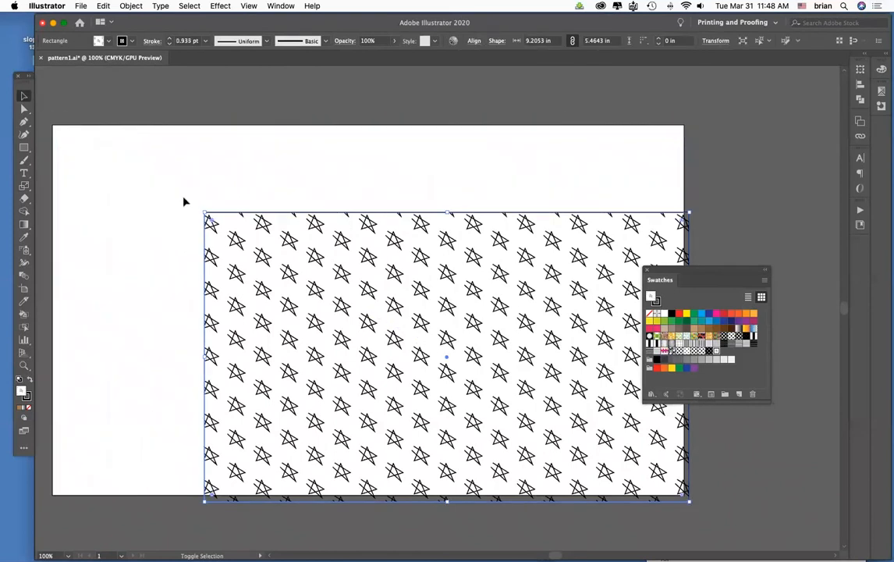
pyautogui.press('super+z')
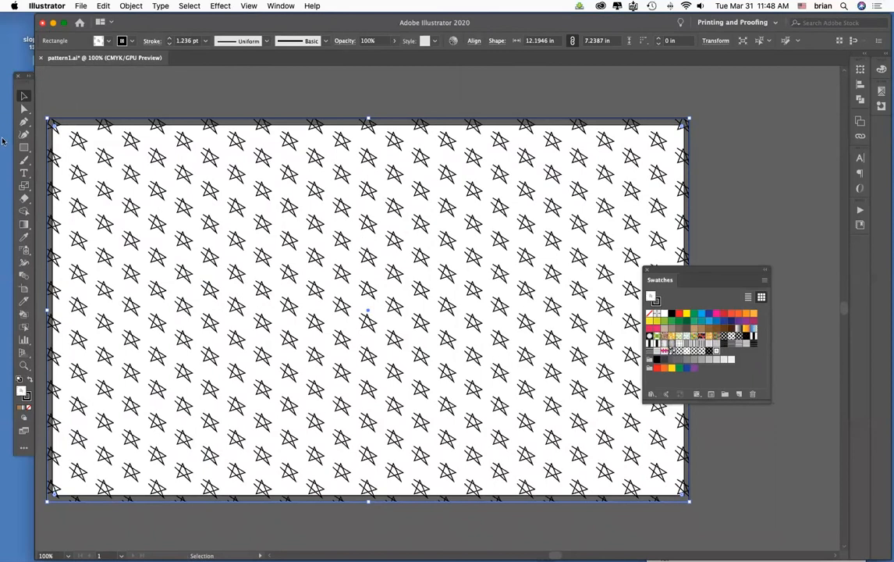
# Enable Transform Patterns for scaling at 100% and resize the rectangle with its pattern to about 12.17 by 7.22 in
pyautogui.click(24, 186)
pyautogui.doubleClick(25, 186)
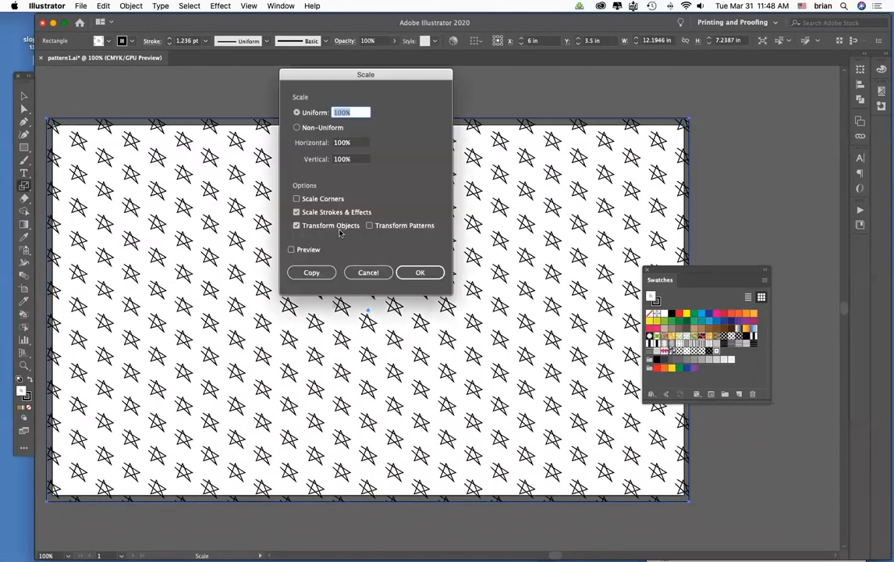
pyautogui.click(369, 225)
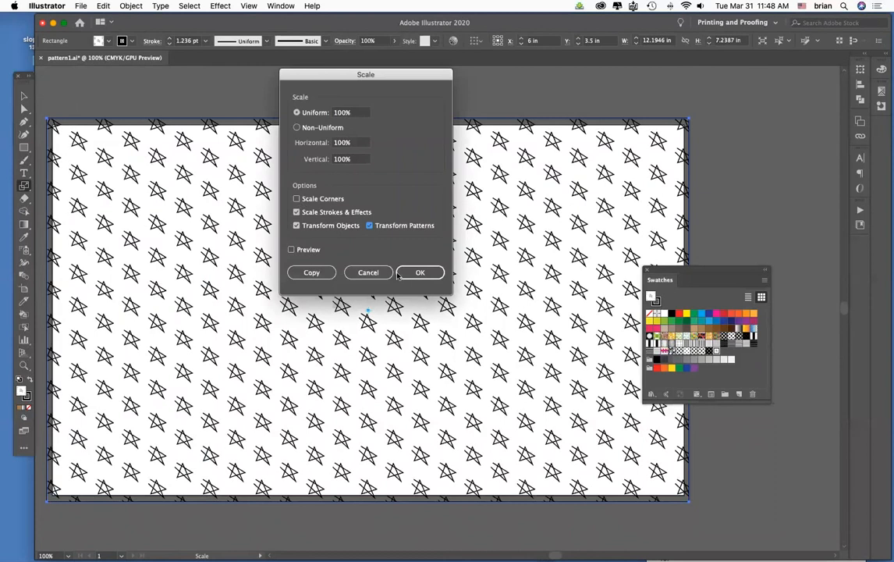
pyautogui.press('Return')
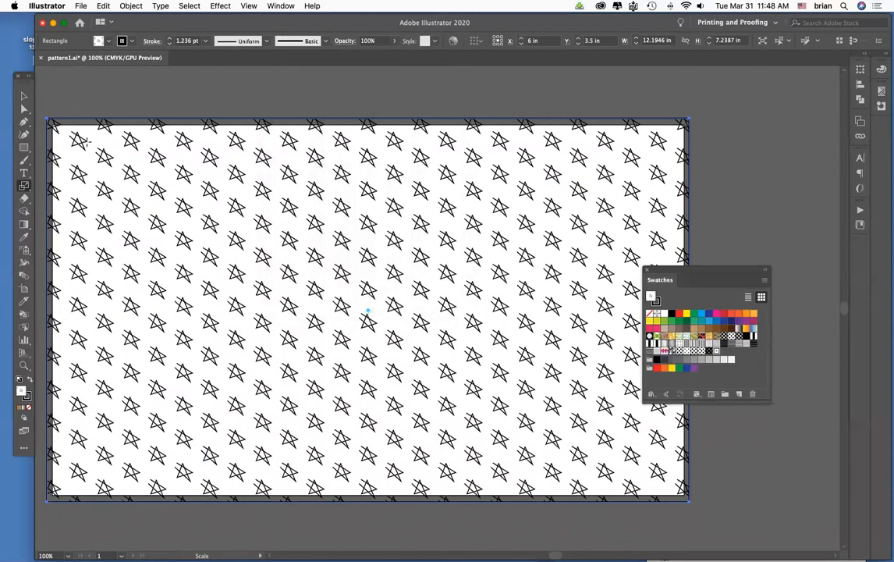
pyautogui.click(24, 95)
pyautogui.moveTo(48, 119); pyautogui.dragTo(65, 111)
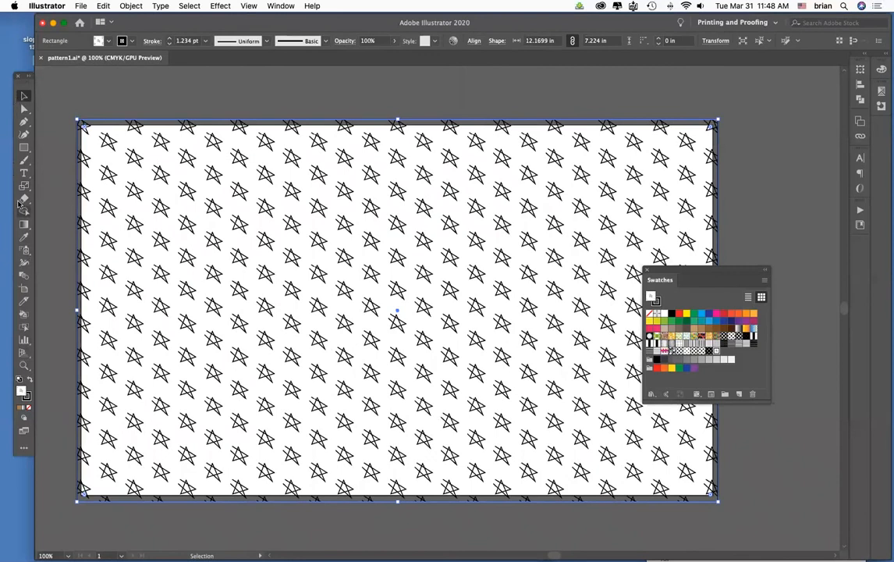
# Apply the Rotate options to the rectangle at 0° with Transform Objects and Transform Patterns enabled
pyautogui.moveTo(24, 185); pyautogui.dragTo(59, 188)
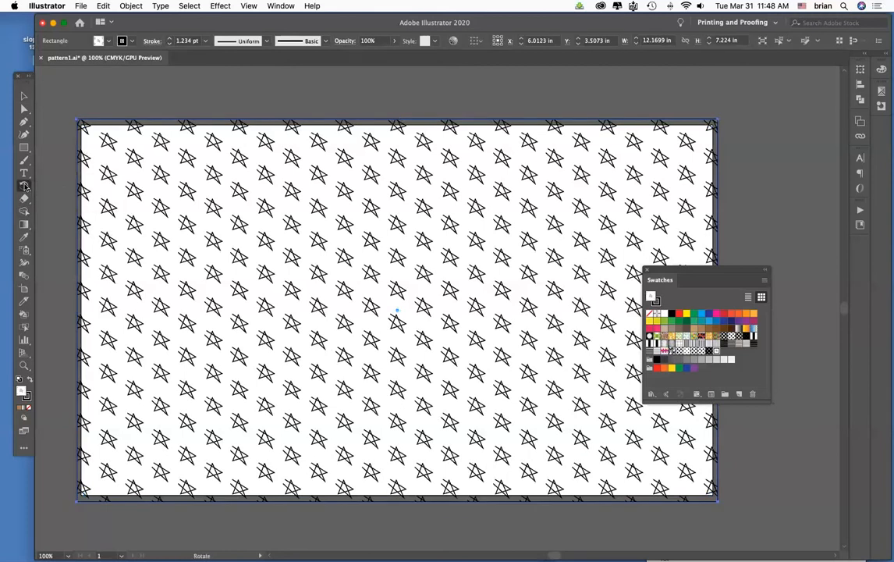
pyautogui.doubleClick(24, 186)
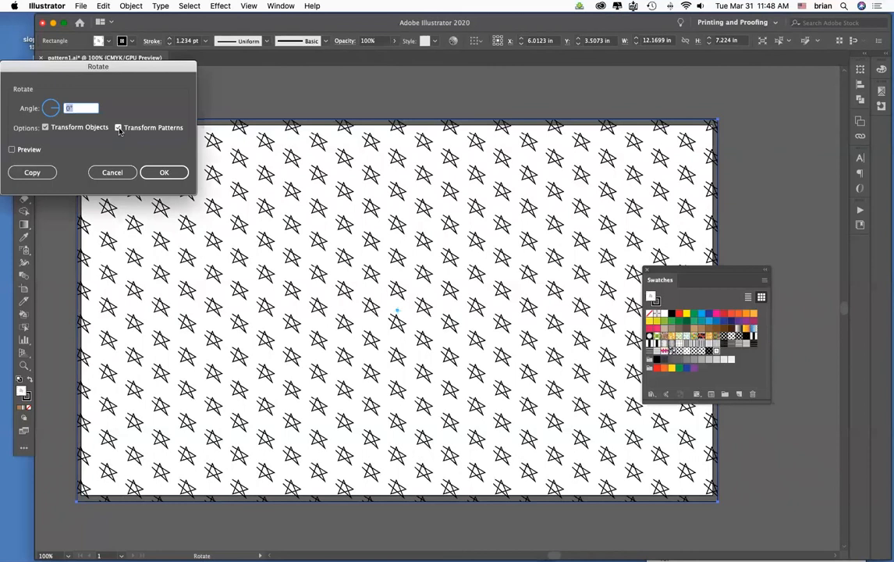
pyautogui.click(164, 172)
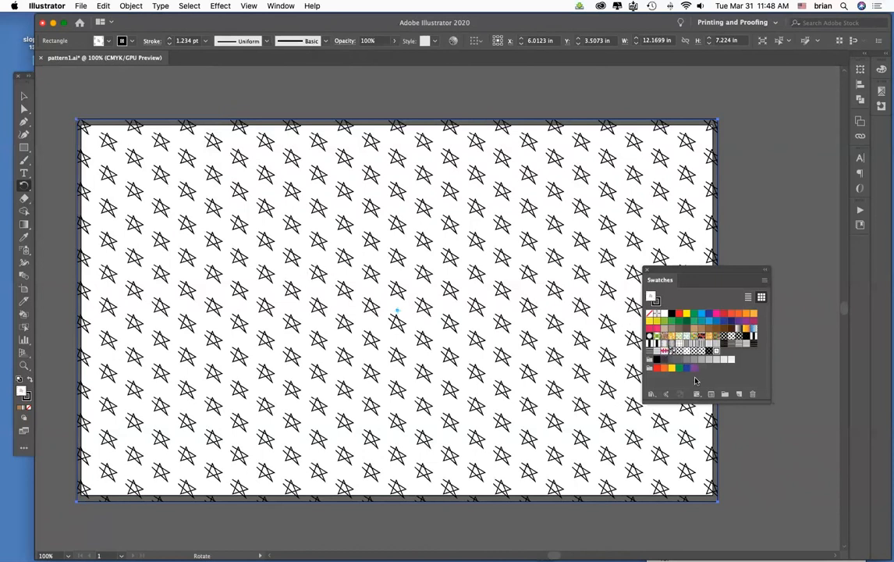
# Load the Basic Graphics_Dots pattern swatch library
pyautogui.click(652, 395)
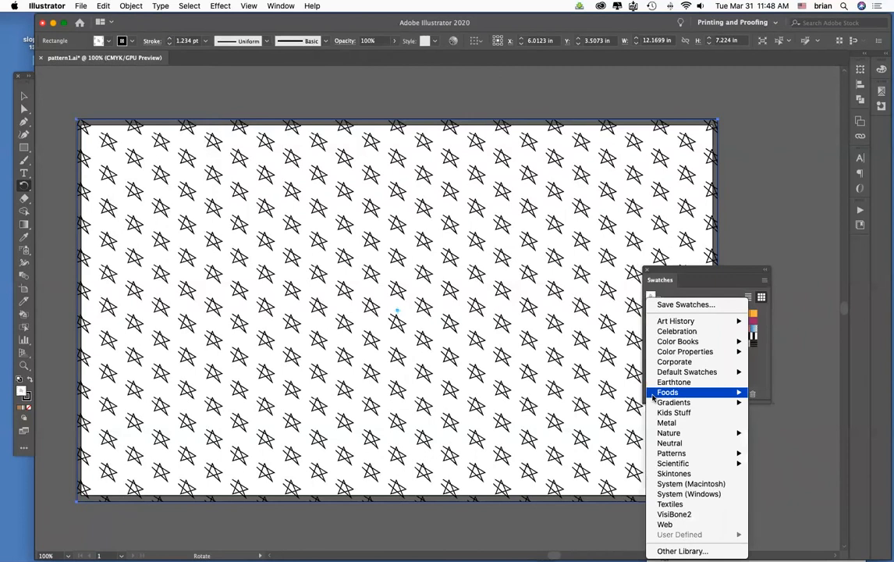
pyautogui.click(646, 396)
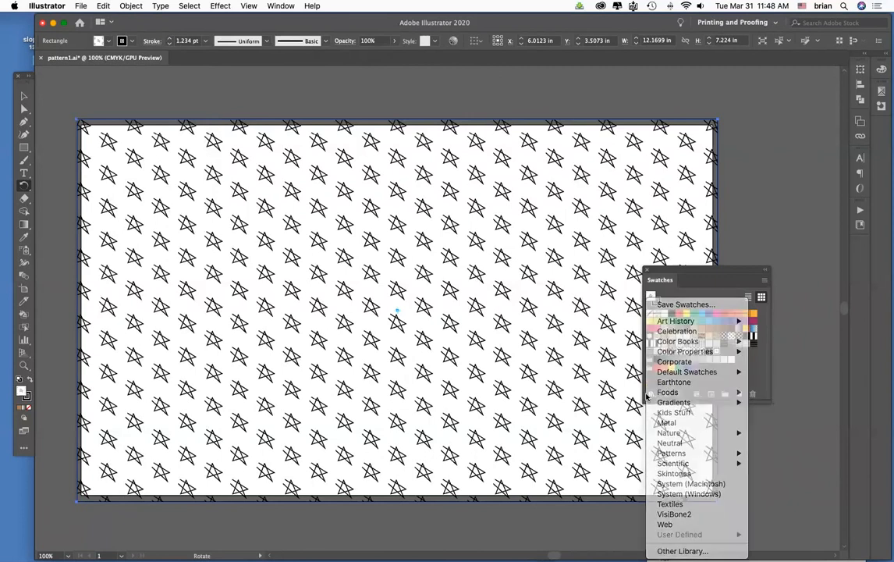
pyautogui.click(652, 395)
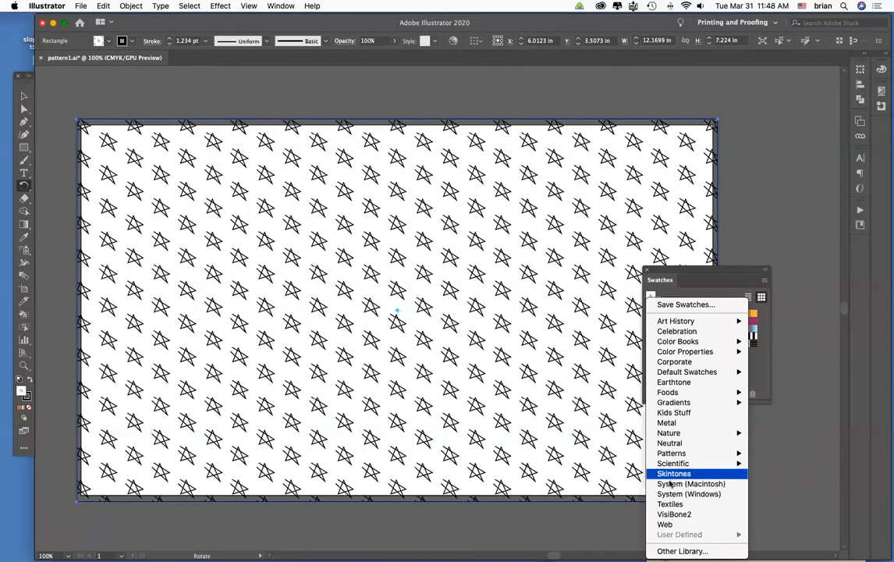
pyautogui.moveTo(672, 453)
pyautogui.moveTo(804, 456)
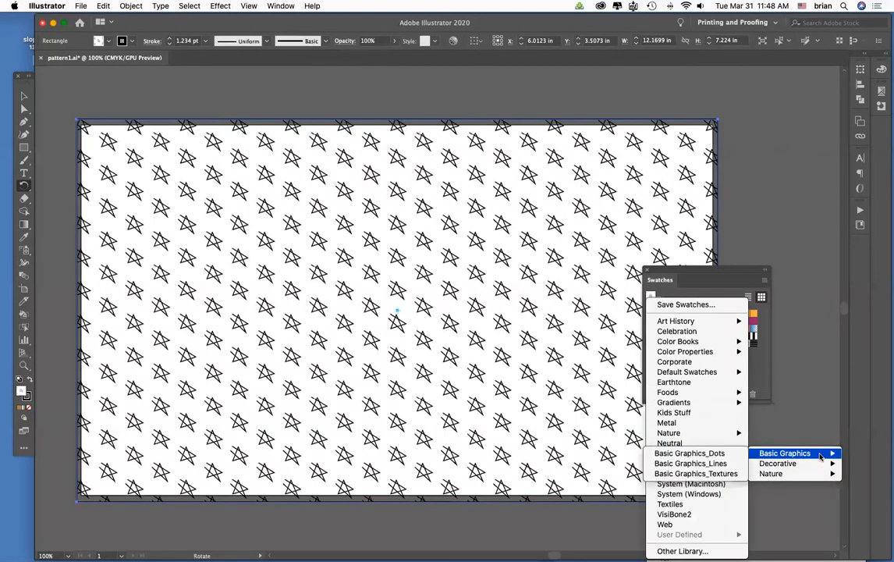
pyautogui.click(690, 454)
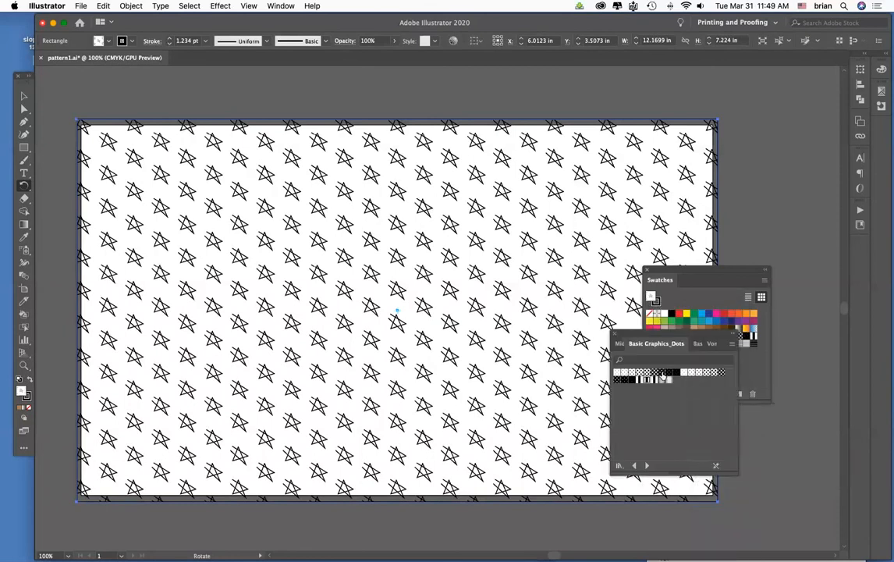
# Try several dot patterns on the rectangle, settle on the dense small-dot fill, and move the library clear of the document swatches
pyautogui.click(647, 372)
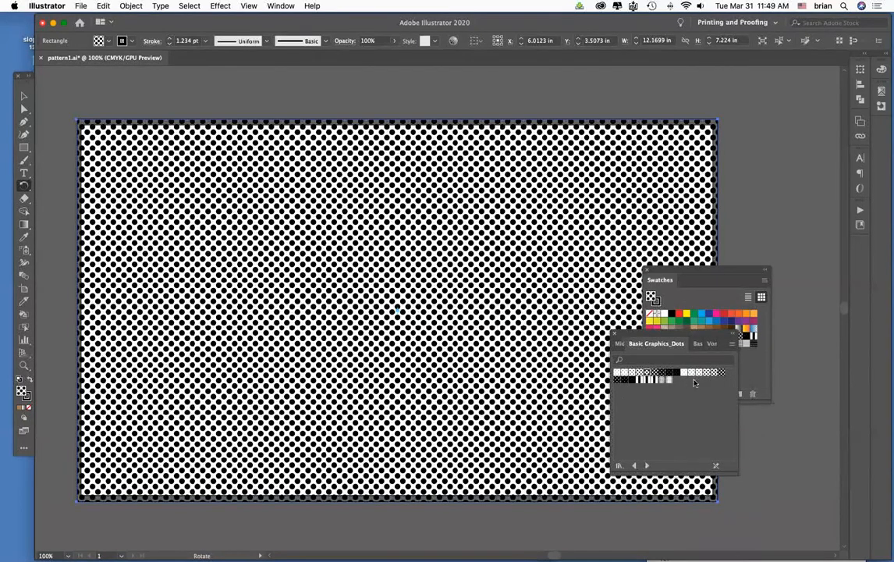
pyautogui.click(722, 373)
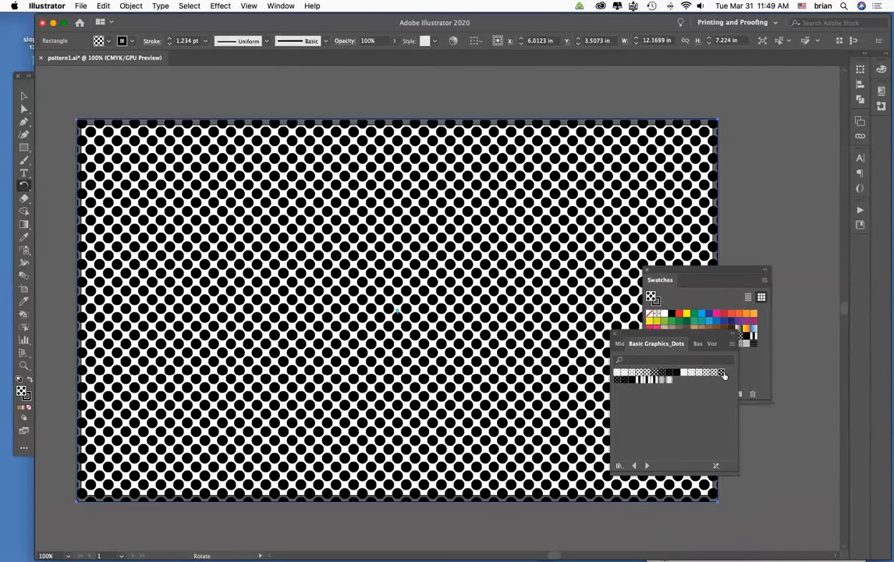
pyautogui.click(617, 380)
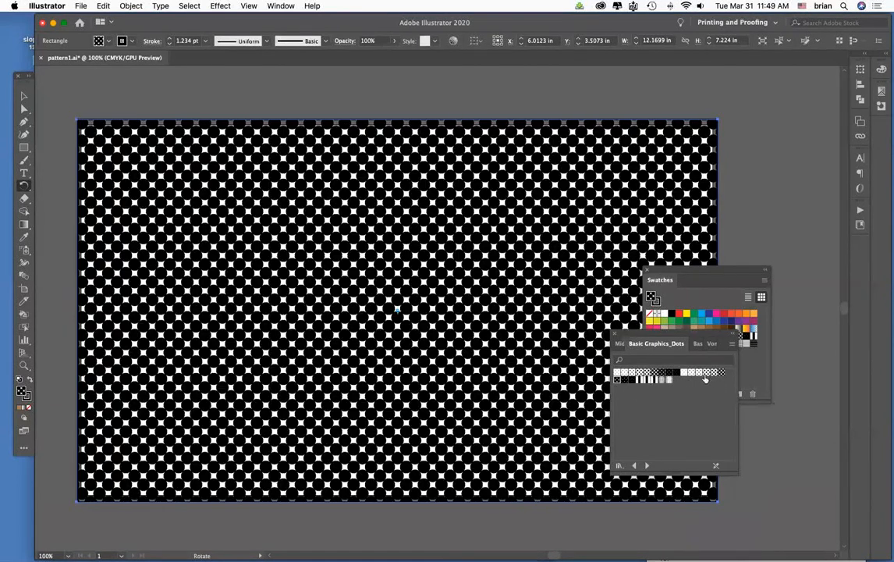
pyautogui.click(697, 373)
pyautogui.click(638, 380)
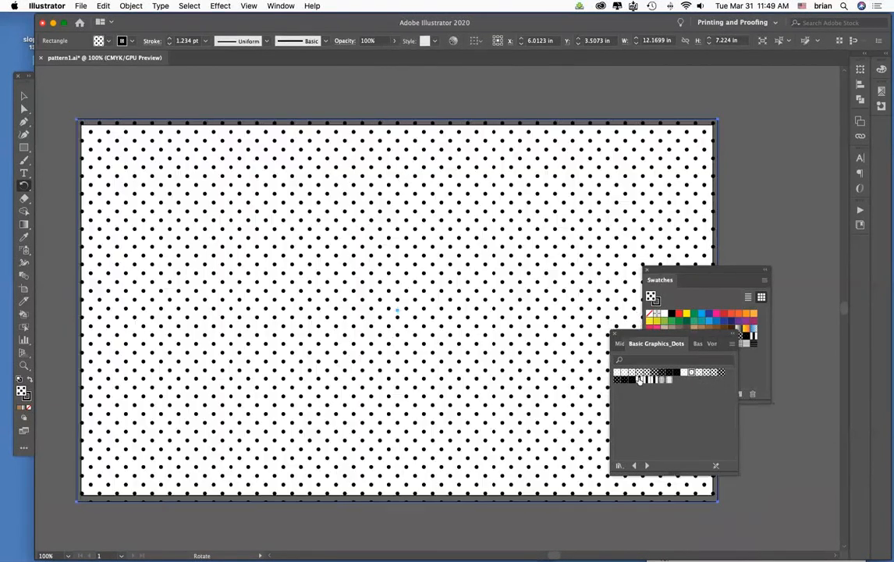
pyautogui.click(672, 382)
pyautogui.click(670, 384)
pyautogui.click(626, 382)
pyautogui.click(654, 374)
pyautogui.click(647, 373)
pyautogui.moveTo(671, 336); pyautogui.dragTo(745, 428)
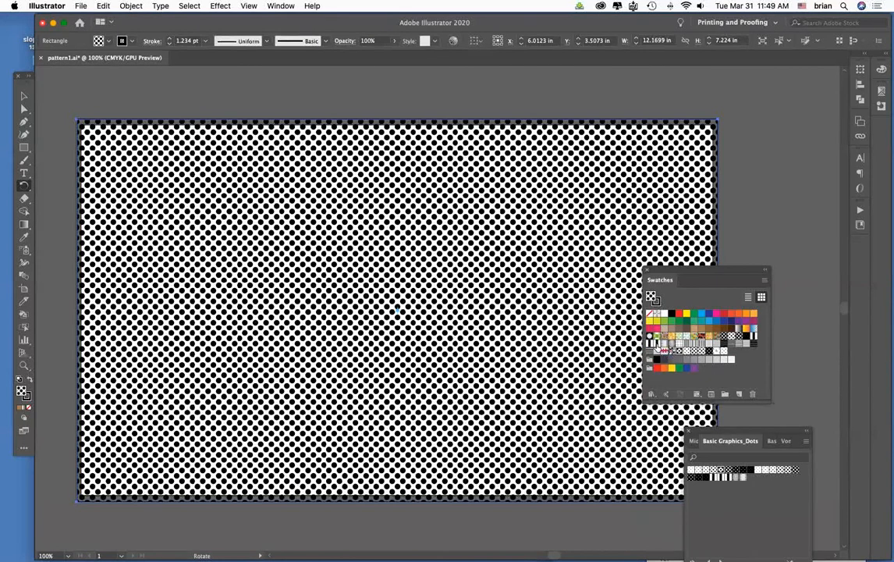
# Fill the rectangle with the hand-drawn star pattern swatch and save the document
pyautogui.click(721, 351)
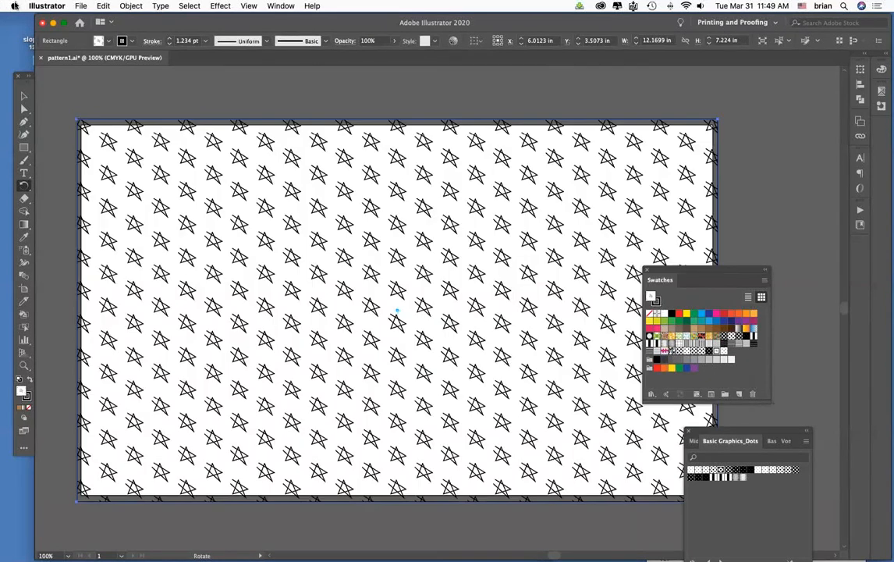
pyautogui.click(79, 6)
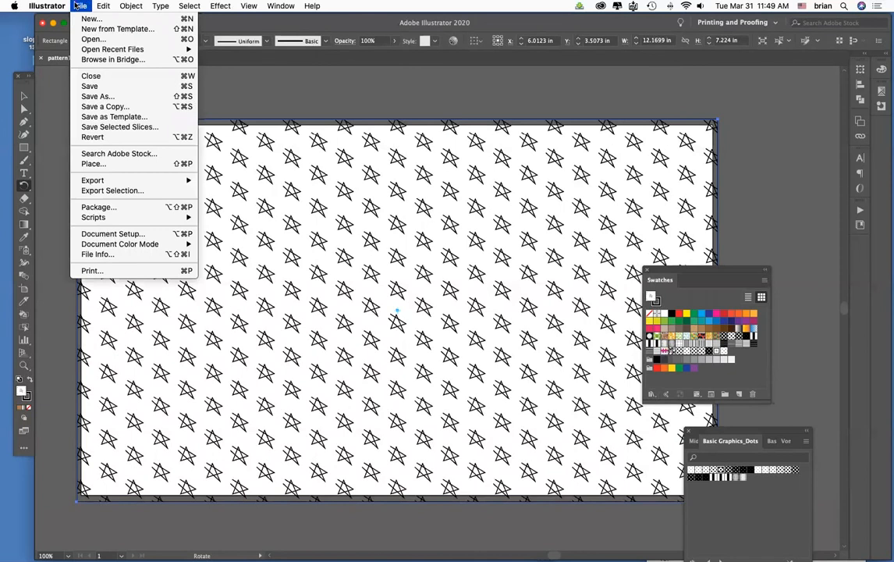
pyautogui.click(91, 85)
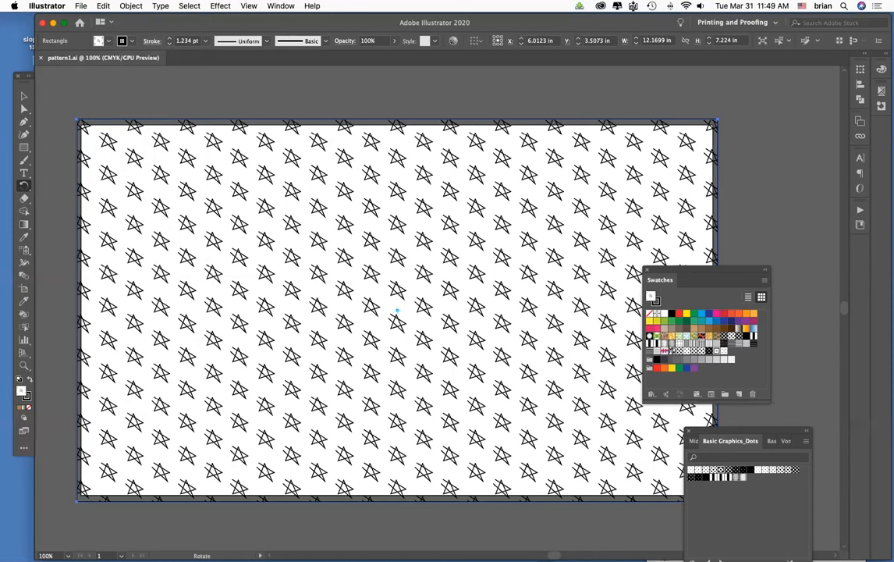
pyautogui.click(78, 6)
pyautogui.click(77, 6)
# Duplicate Artboard 1 with its artwork twice, placing one copy below the original and the other beside it on the left
pyautogui.press('super+minus')
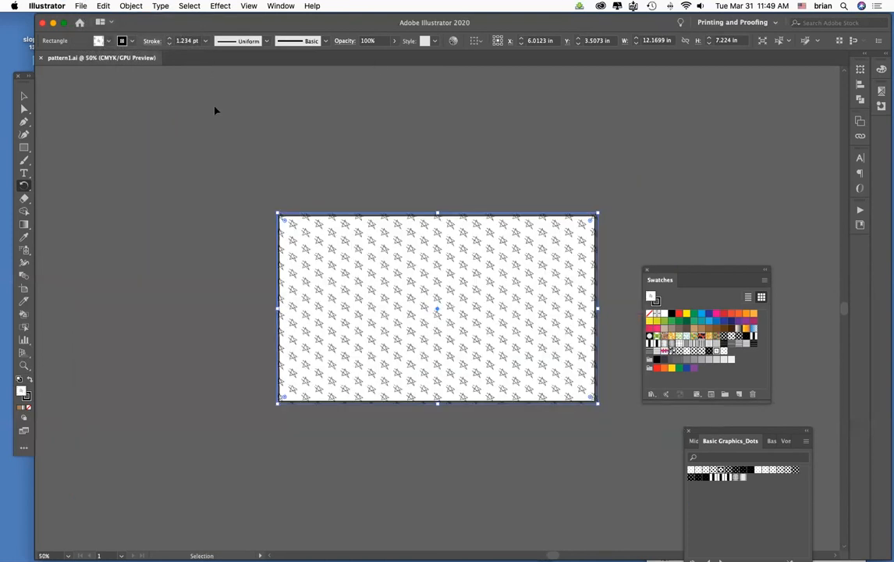
pyautogui.click(24, 187)
pyautogui.click(24, 288)
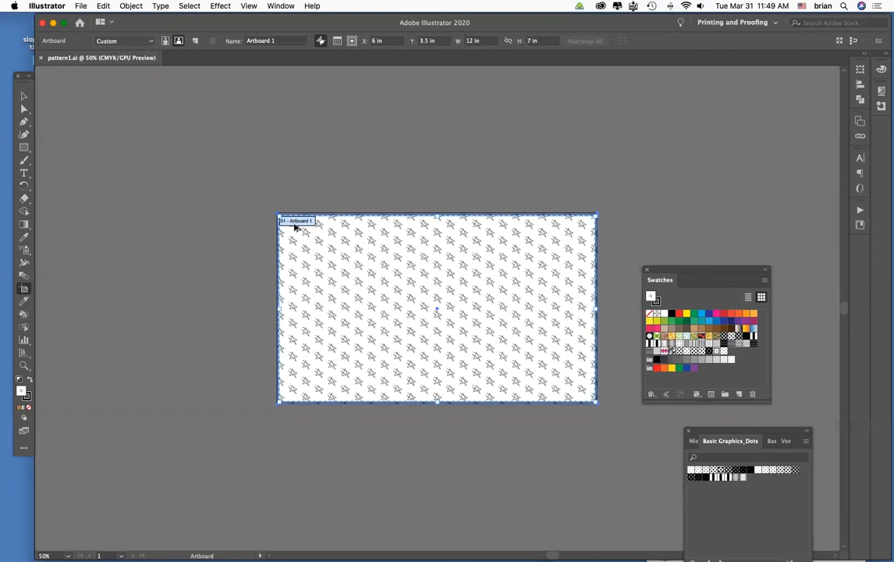
pyautogui.moveTo(296, 223); pyautogui.dragTo(77, 213)
# Fill the rectangle on the artboard copy left of the original with a black dot pattern from the document swatches
pyautogui.click(686, 351)
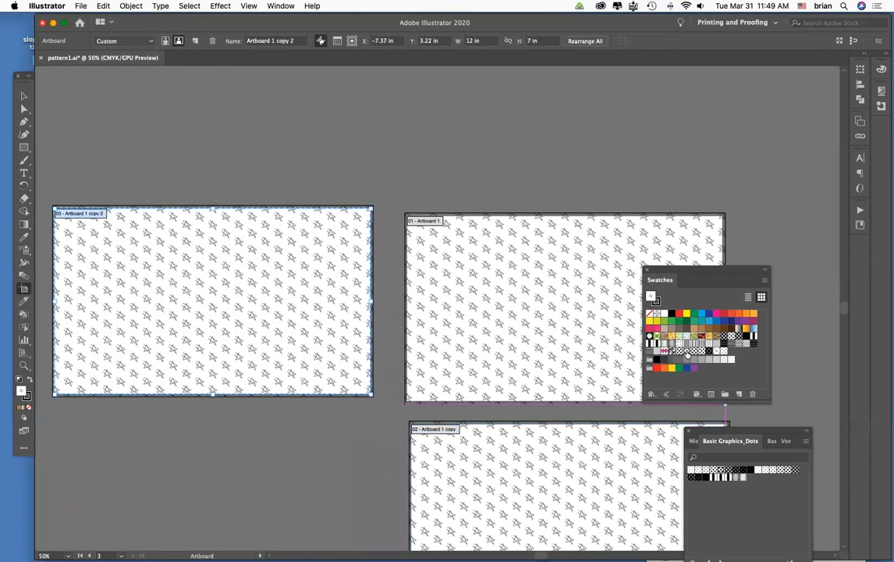
pyautogui.click(24, 96)
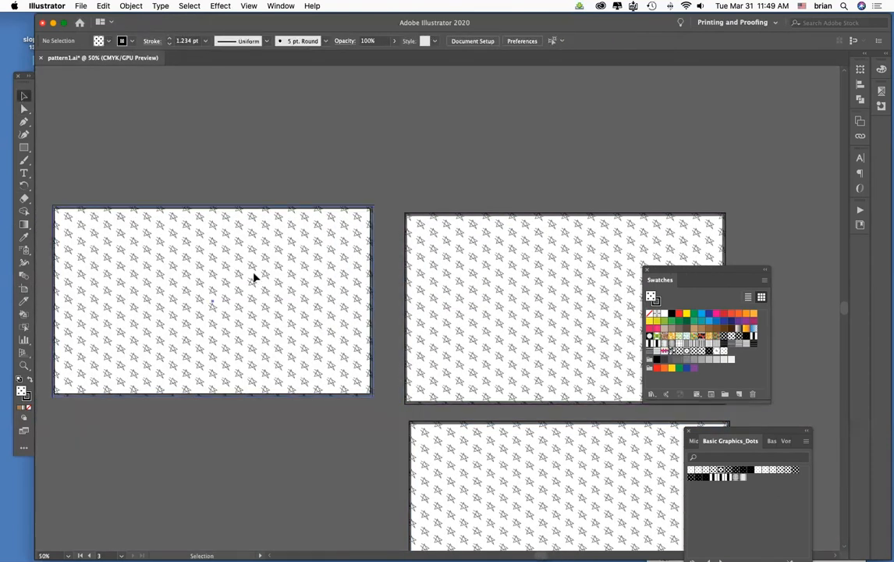
pyautogui.click(254, 276)
pyautogui.click(686, 351)
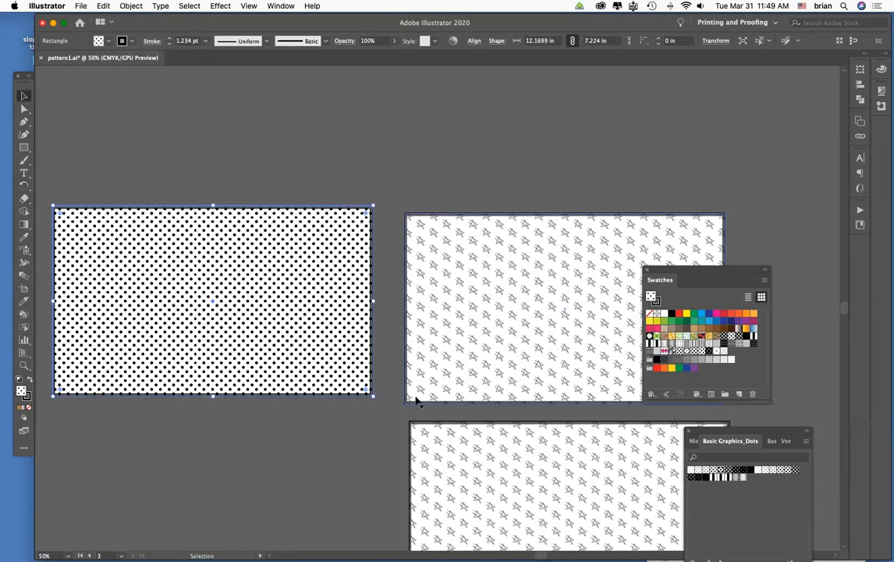